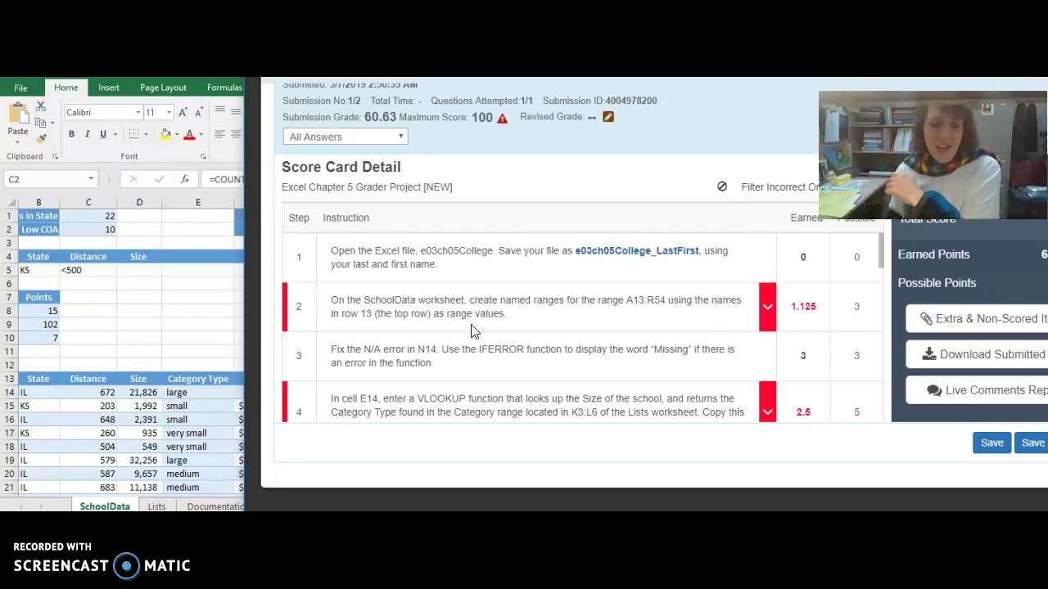
- Expand the score card feedback for step 4 and read the expected VLOOKUP formulas for E14 and E54
{"action": "scroll", "coordinate": [479, 349], "scroll_direction": "down", "scroll_amount": 1}
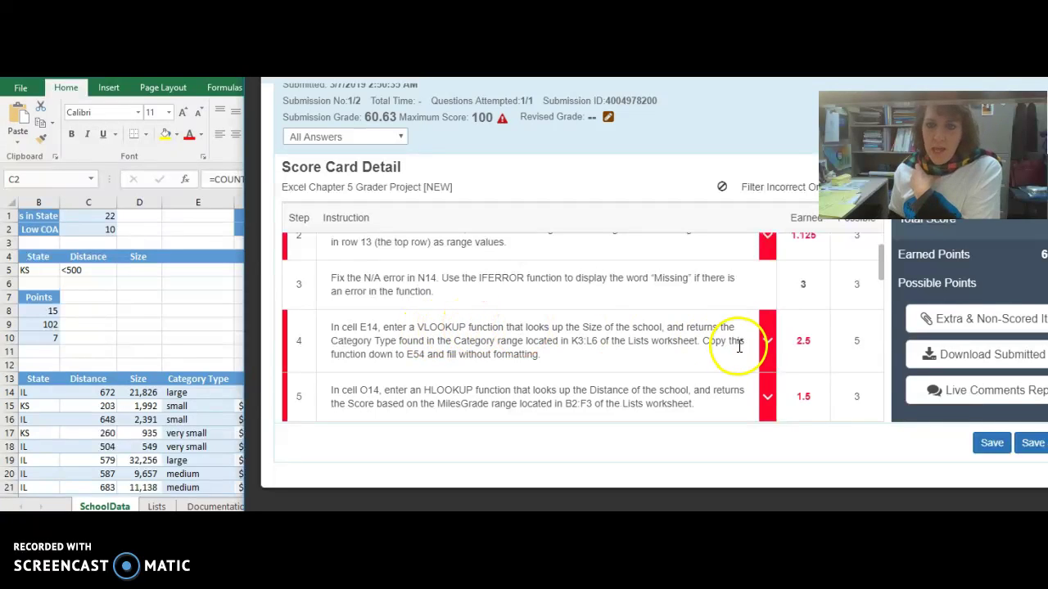
{"action": "left_click", "coordinate": [768, 344]}
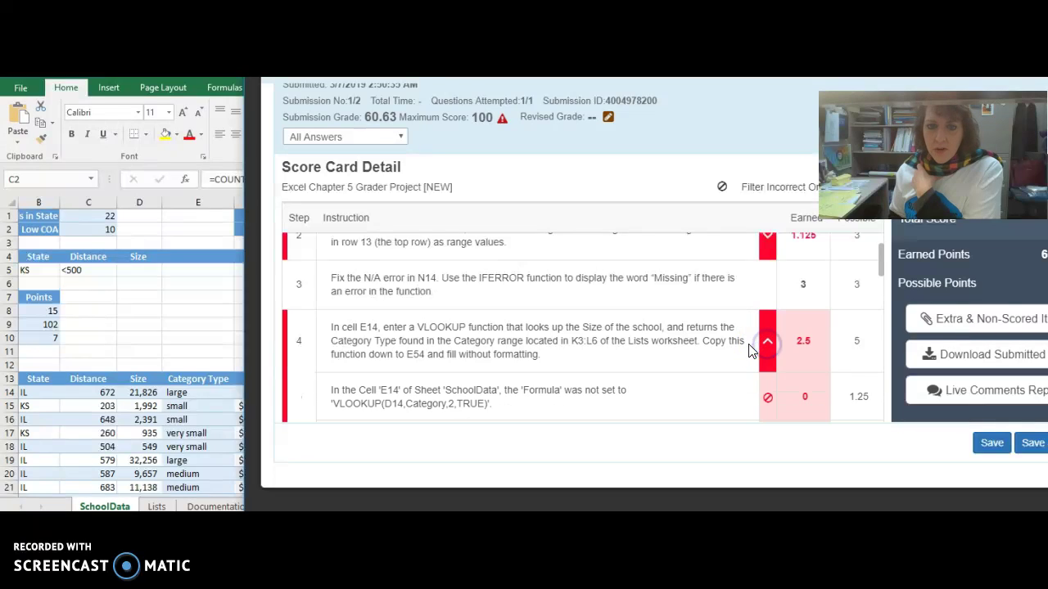
{"action": "scroll", "coordinate": [725, 350], "scroll_direction": "down", "scroll_amount": 1}
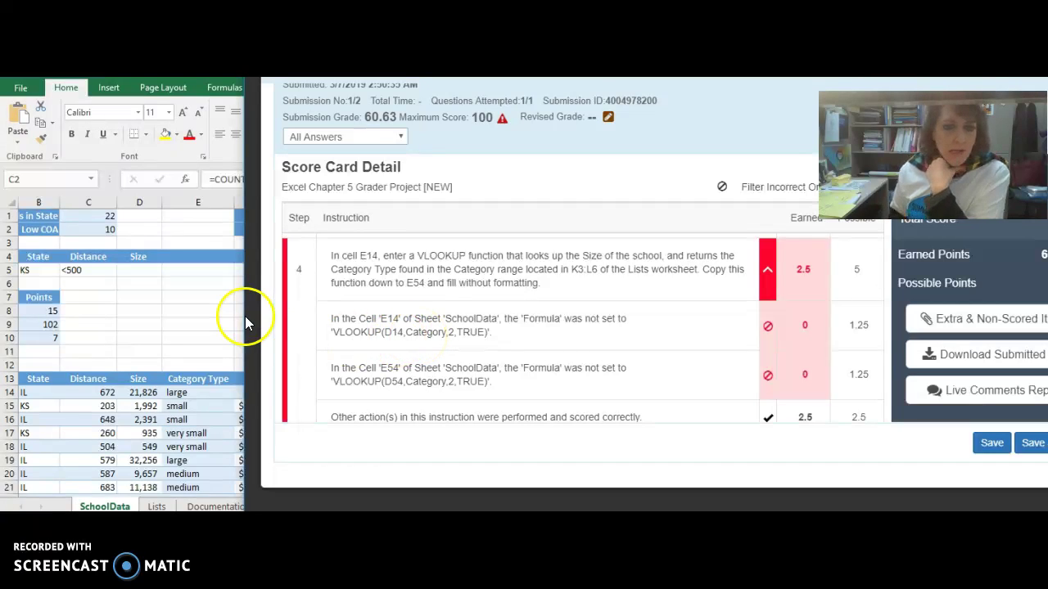
- Switch to the Excel workbook and replace SIZE with D14 as the lookup value in cell E14's VLOOKUP formula
{"action": "left_click", "coordinate": [195, 306]}
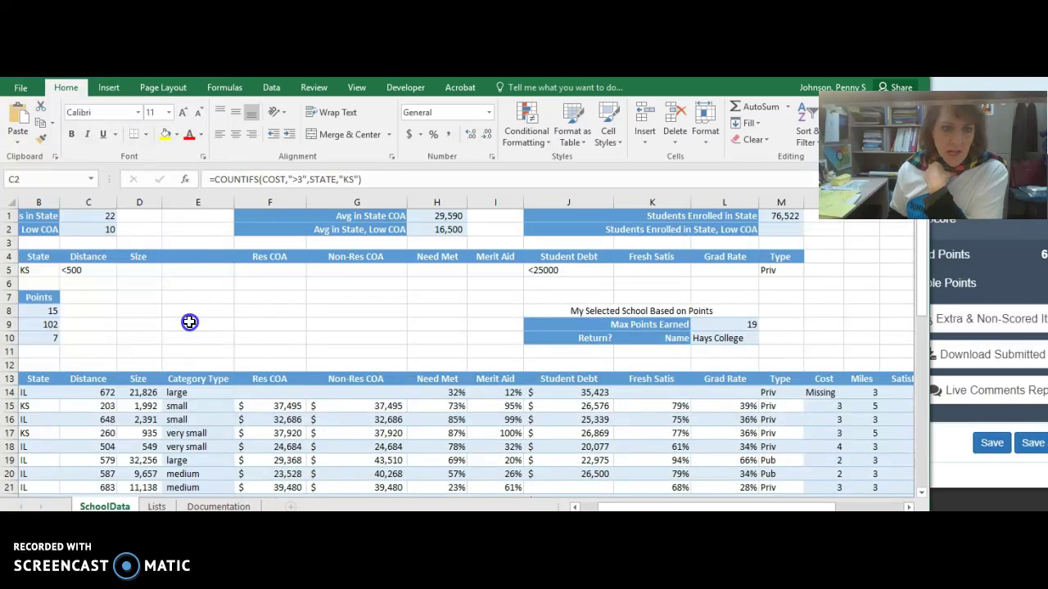
{"action": "left_click", "coordinate": [184, 392]}
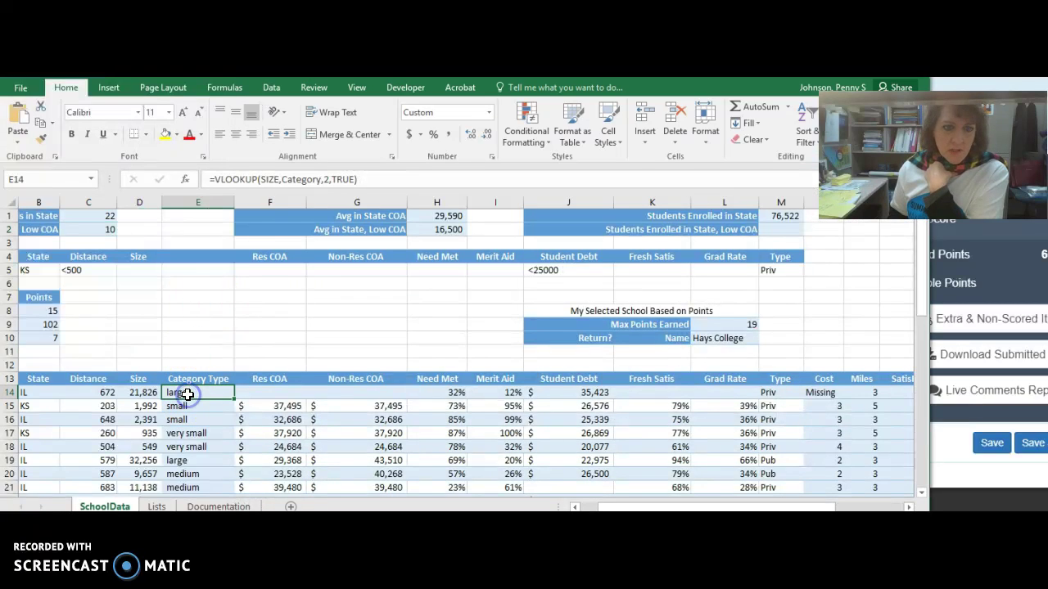
{"action": "left_click", "coordinate": [237, 177]}
{"action": "left_click", "coordinate": [268, 180]}
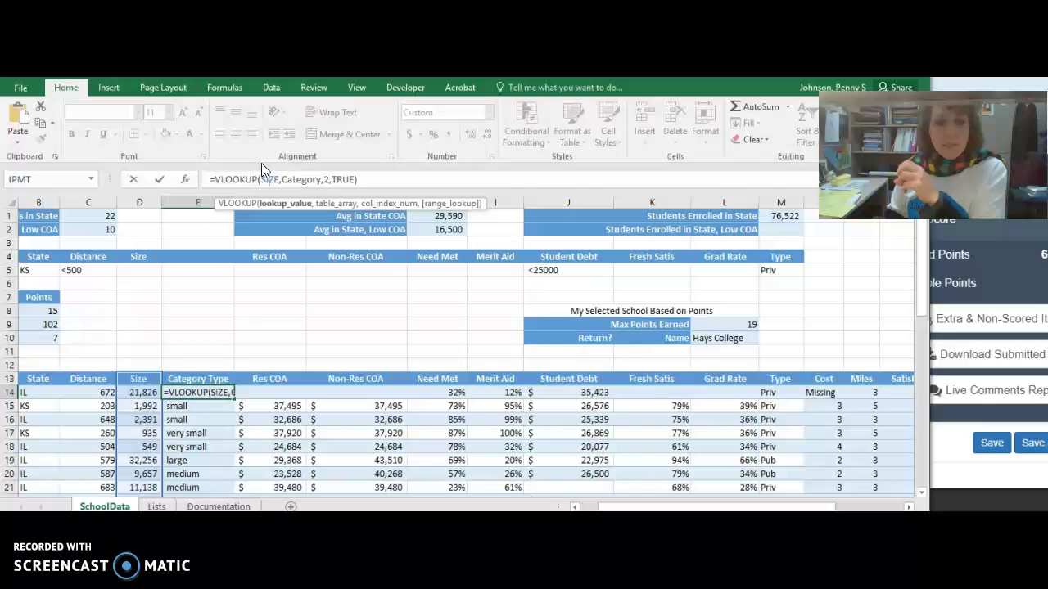
{"action": "key", "text": "alt+Tab"}
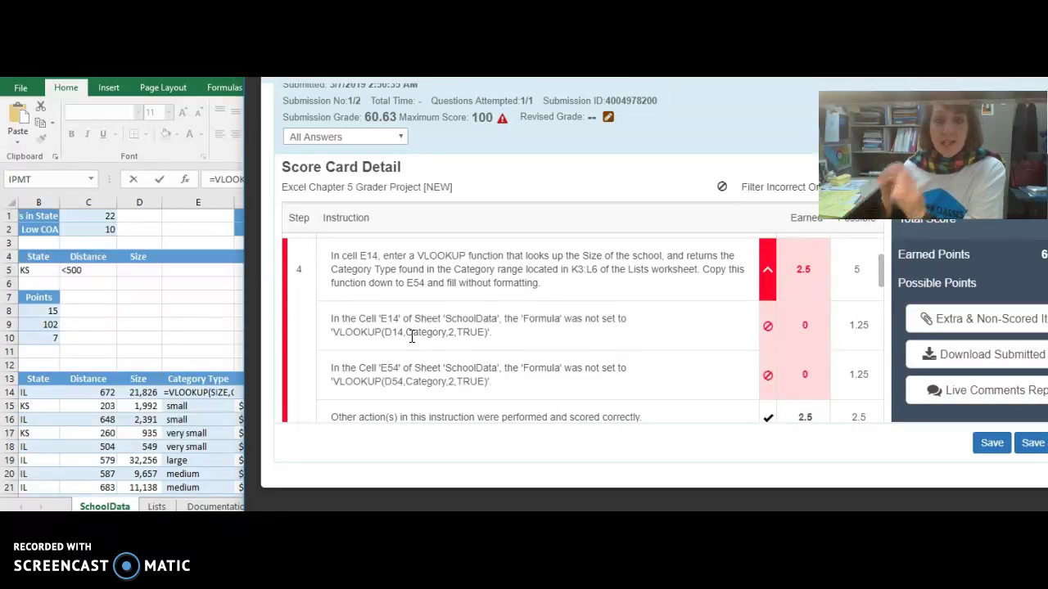
{"action": "left_click", "coordinate": [238, 87]}
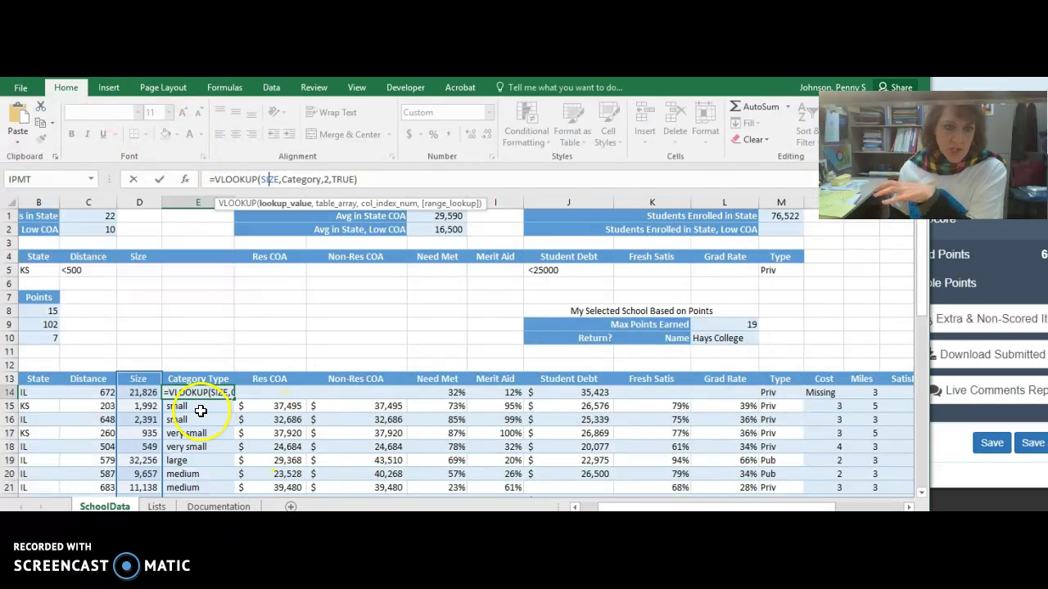
{"action": "left_click", "coordinate": [279, 180]}
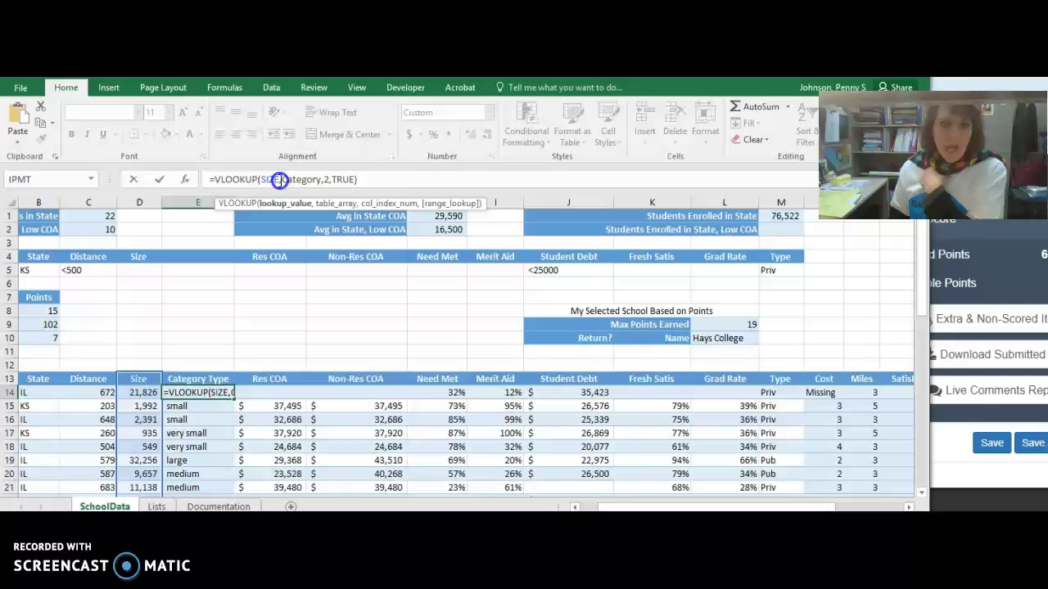
{"action": "left_click_drag", "start_coordinate": [279, 180], "coordinate": [260, 180]}
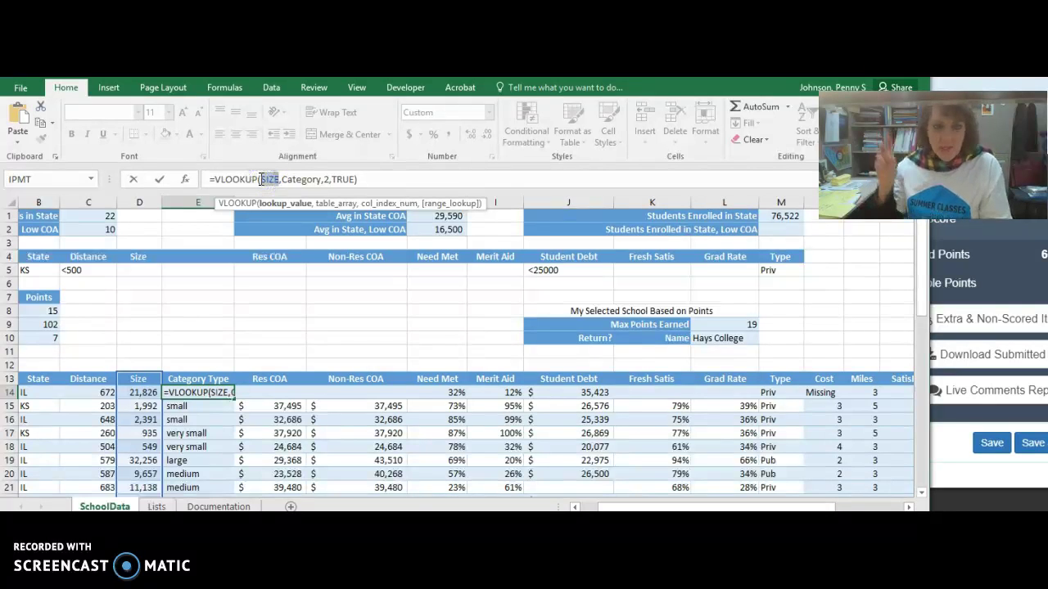
{"action": "key", "text": "BackSpace"}
{"action": "left_click", "coordinate": [143, 394]}
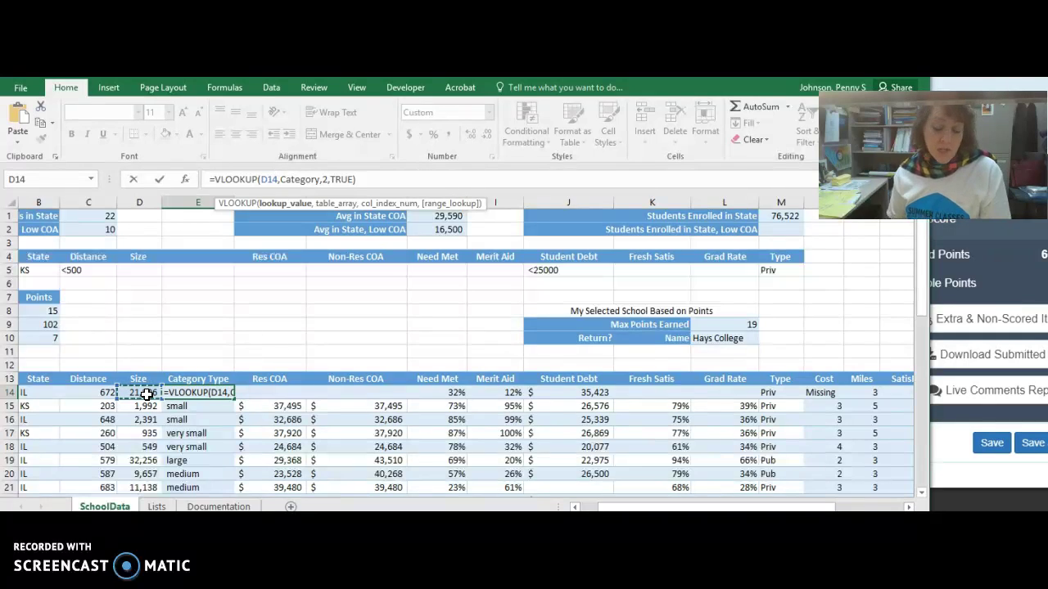
{"action": "key", "text": "Return"}
- Fill the E14 formula down the Category Type column and check the copied formulas in E18 and E20
{"action": "left_click", "coordinate": [227, 395]}
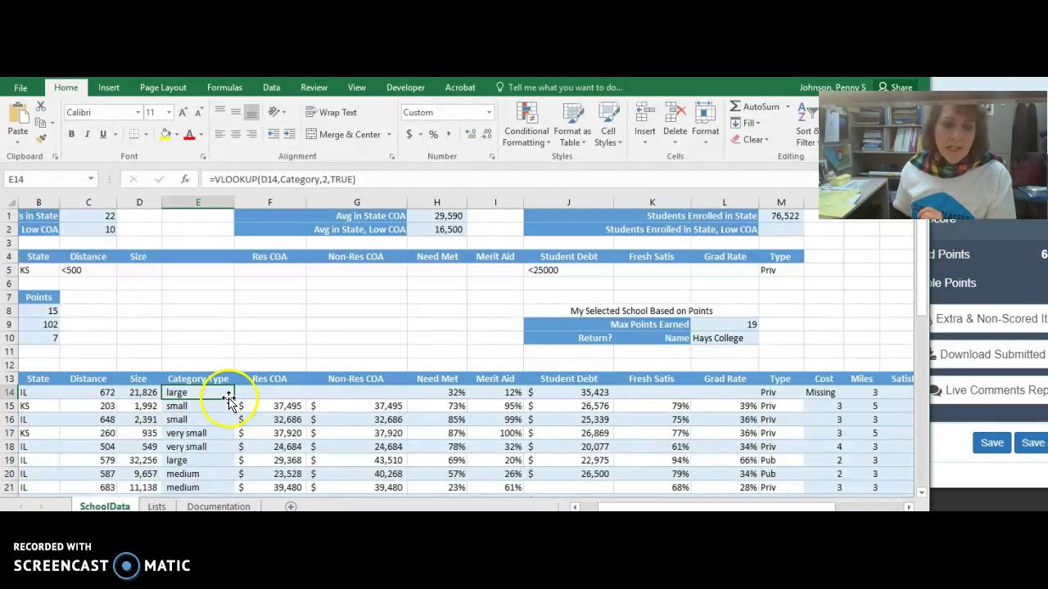
{"action": "double_click", "coordinate": [233, 399]}
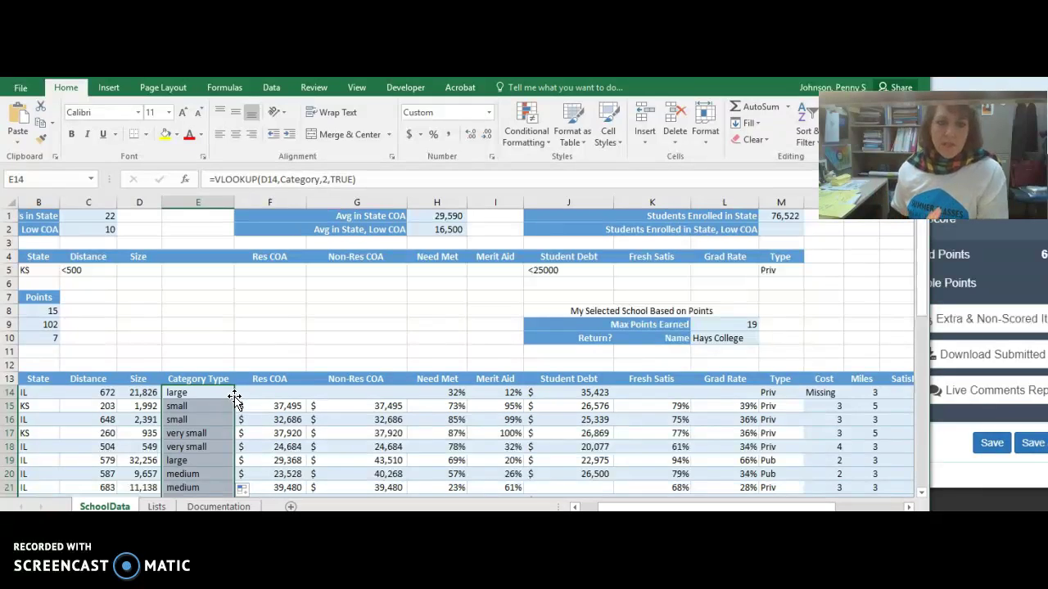
{"action": "left_click", "coordinate": [211, 447]}
{"action": "left_click", "coordinate": [203, 474]}
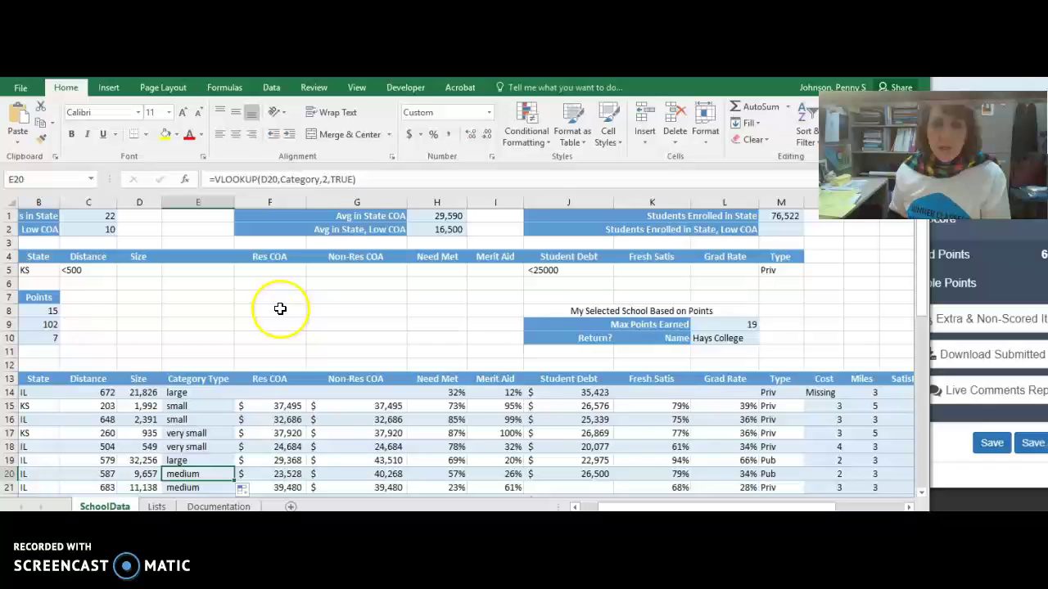
- Return to the score card, collapse the step 4 feedback and expand the feedback for step 5
{"action": "key", "text": "alt+Tab"}
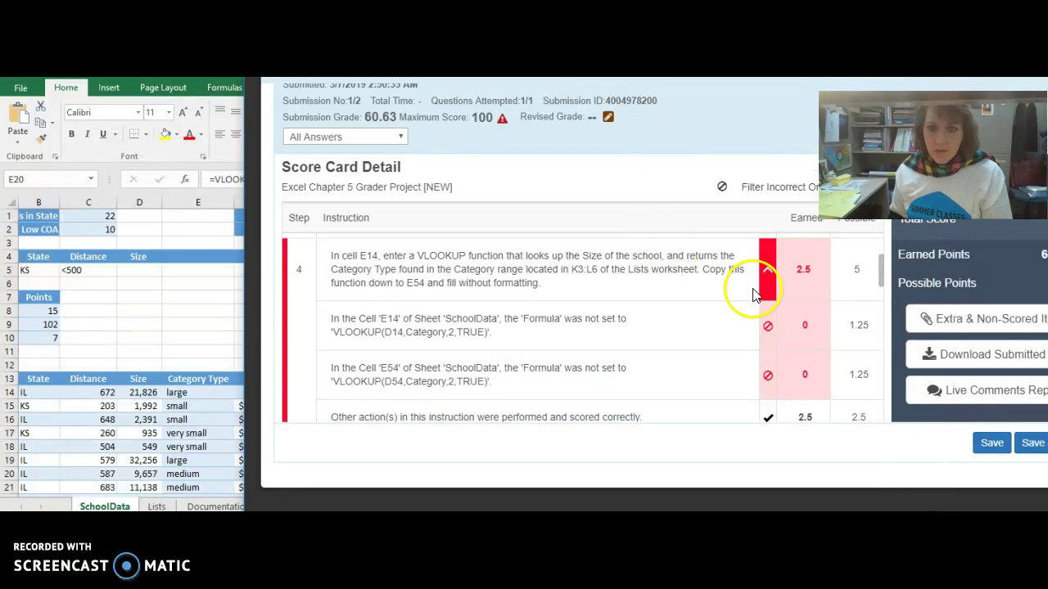
{"action": "left_click", "coordinate": [768, 288]}
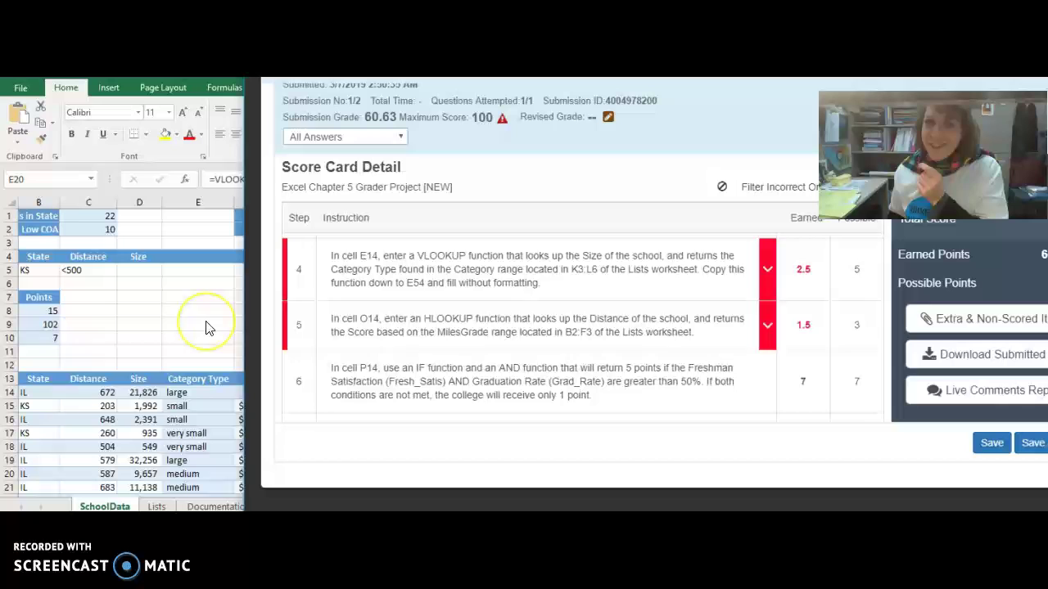
{"action": "left_click", "coordinate": [768, 334]}
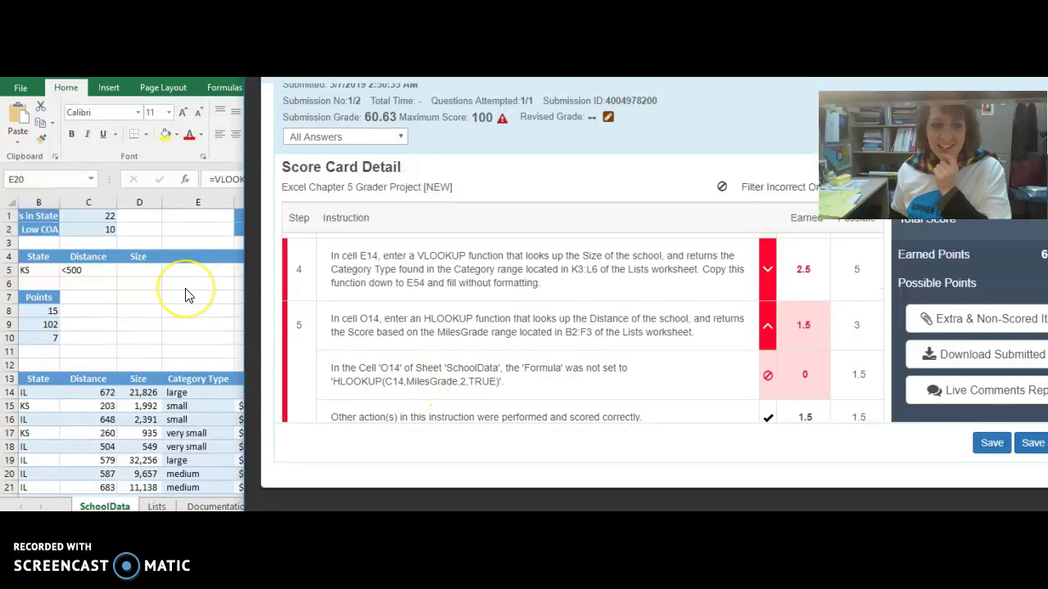
- In the Excel workbook, replace DISTANCE with C14 in cell O14's HLOOKUP formula and fill it down the Miles column
{"action": "left_click", "coordinate": [233, 311]}
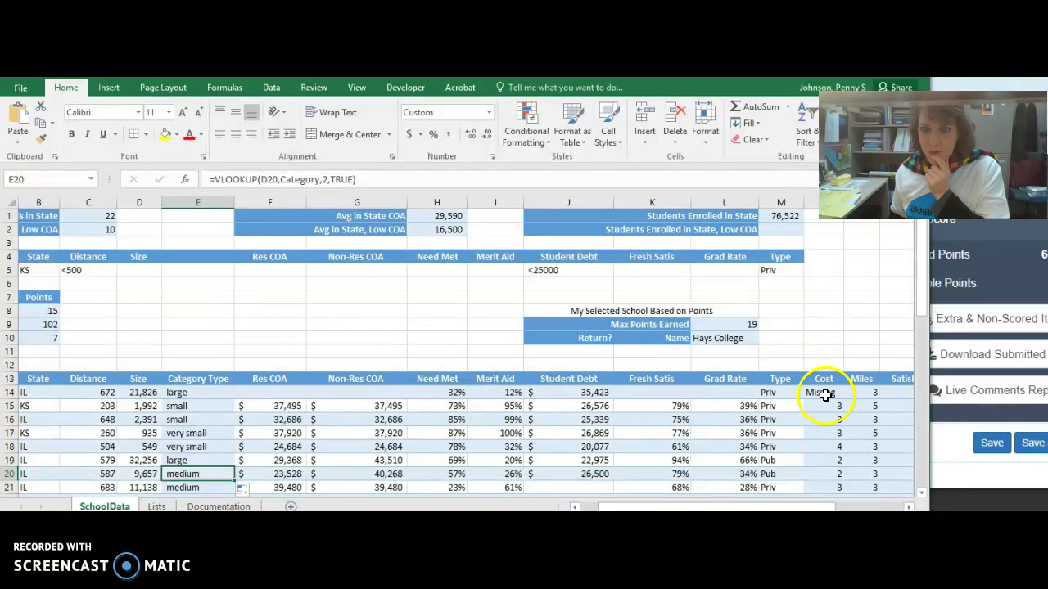
{"action": "left_click", "coordinate": [824, 393]}
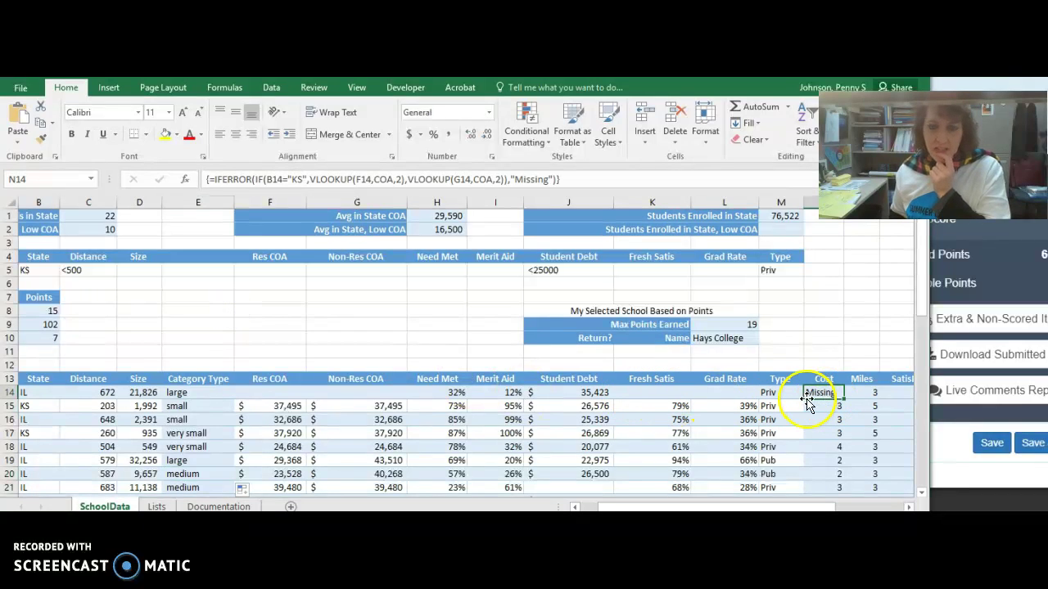
{"action": "left_click", "coordinate": [864, 393]}
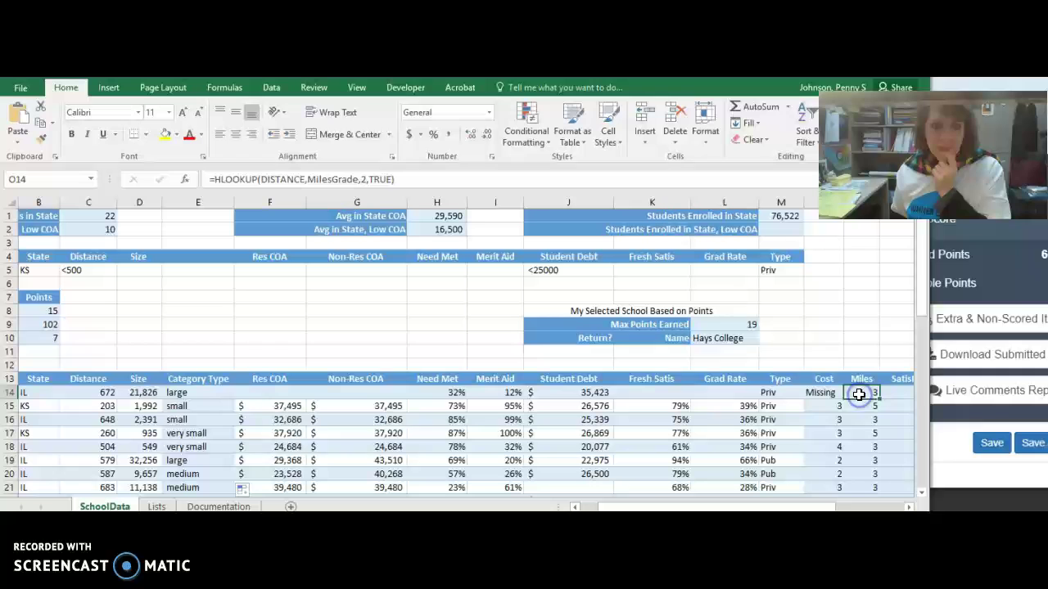
{"action": "left_click", "coordinate": [267, 180]}
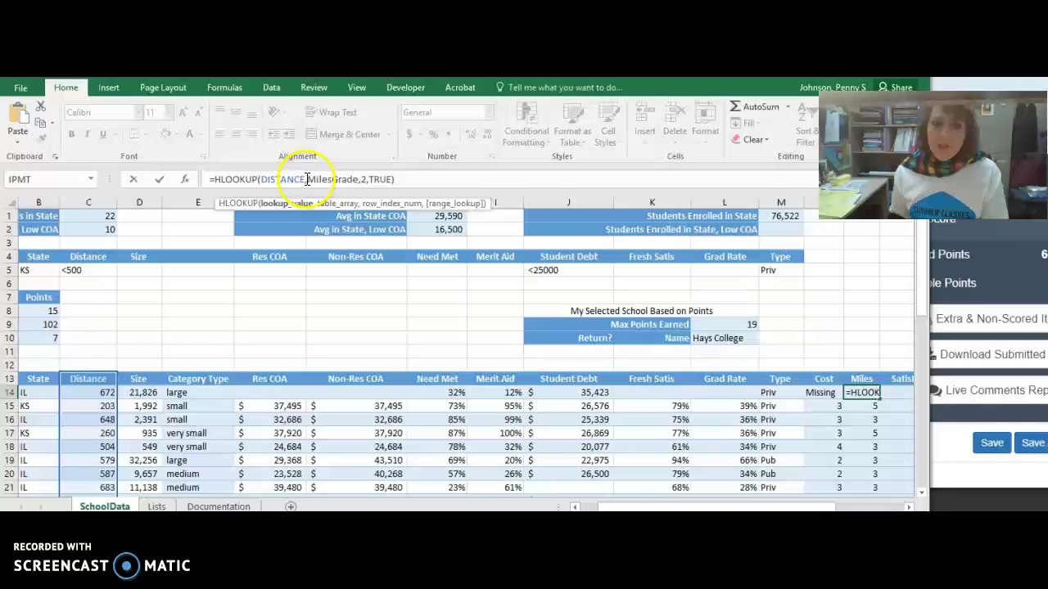
{"action": "left_click_drag", "start_coordinate": [305, 180], "coordinate": [262, 181]}
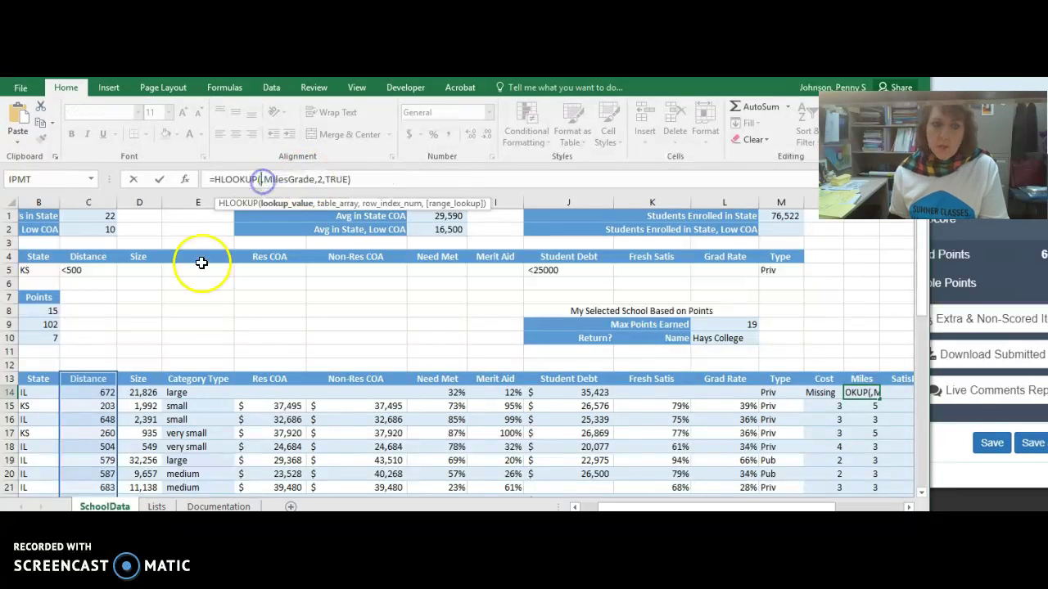
{"action": "left_click", "coordinate": [95, 393]}
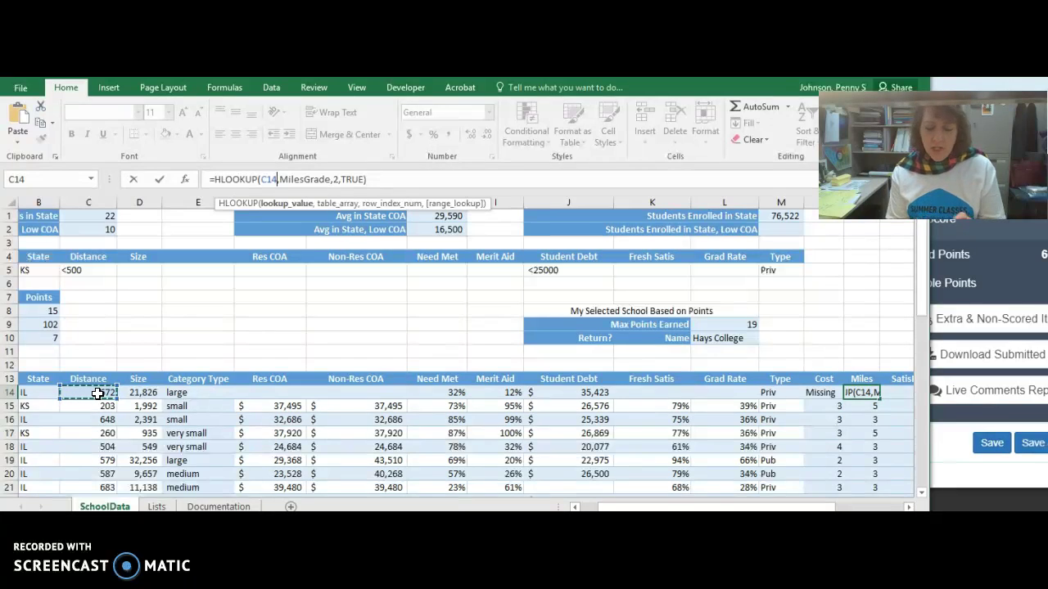
{"action": "key", "text": "Return"}
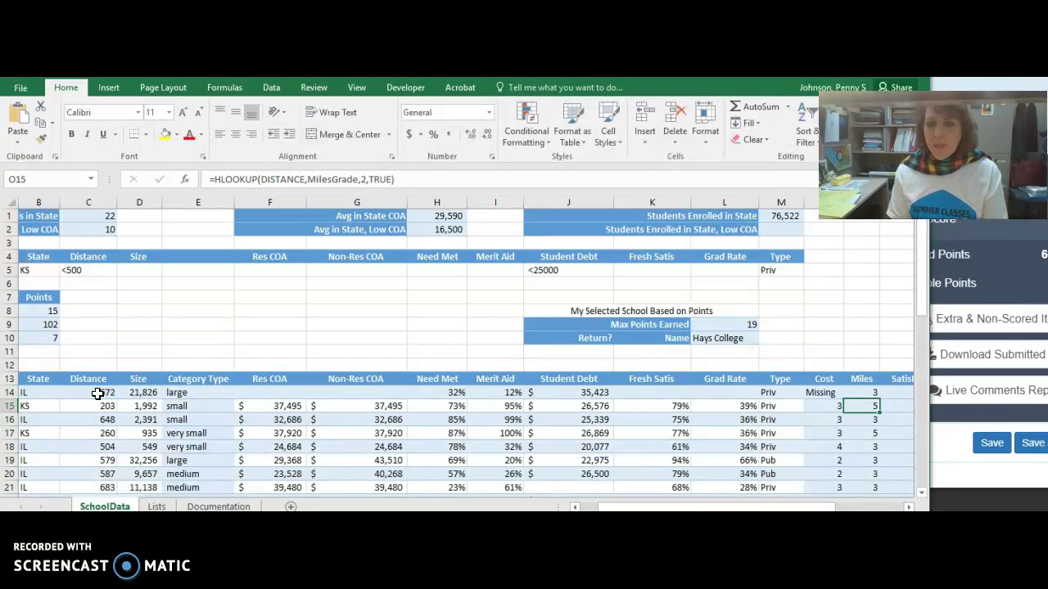
{"action": "key", "text": "Up"}
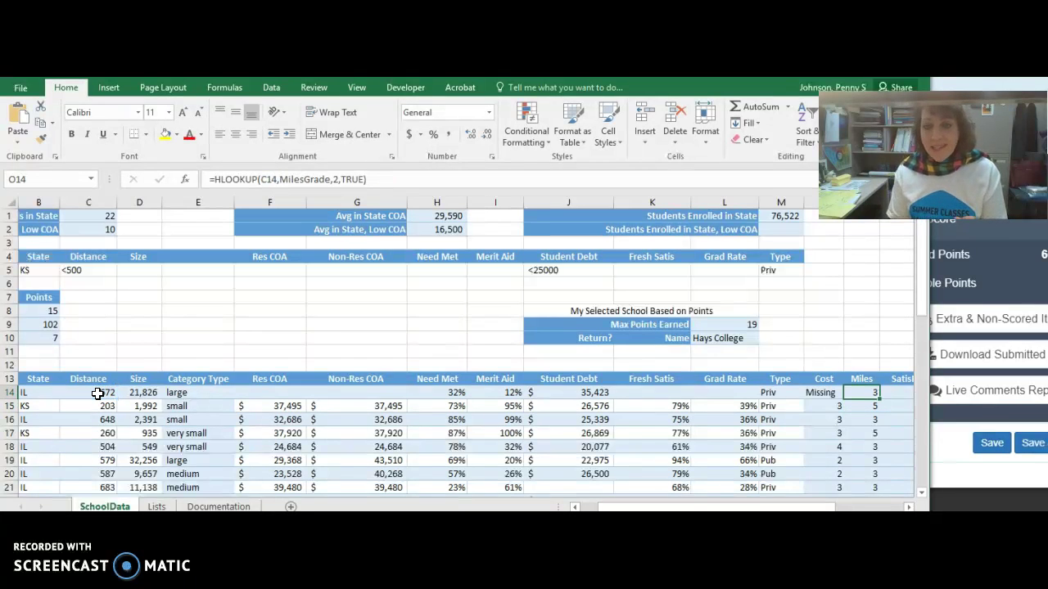
{"action": "double_click", "coordinate": [878, 399]}
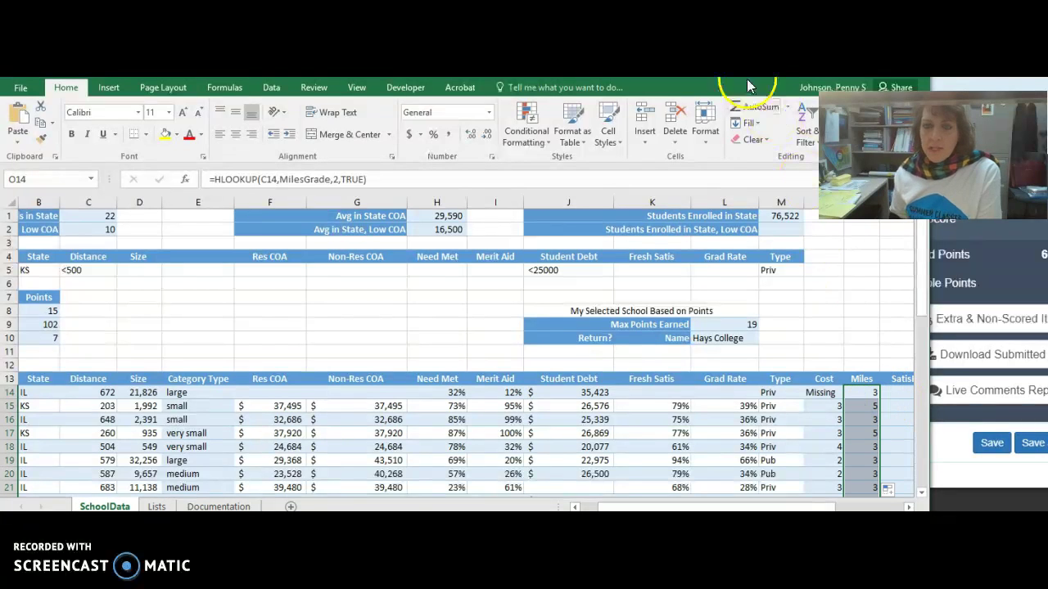
- Back in the score card, collapse the step 5 feedback and examine the step 9 feedback on cell O54's formula
{"action": "key", "text": "alt+Tab"}
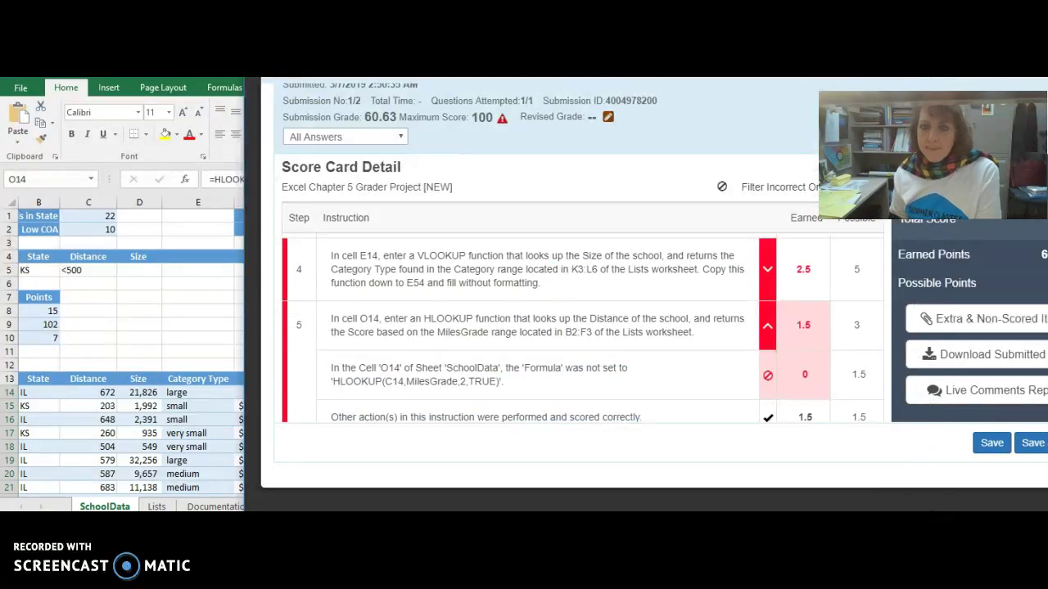
{"action": "left_click", "coordinate": [769, 330]}
{"action": "scroll", "coordinate": [683, 328], "scroll_direction": "down", "scroll_amount": 5}
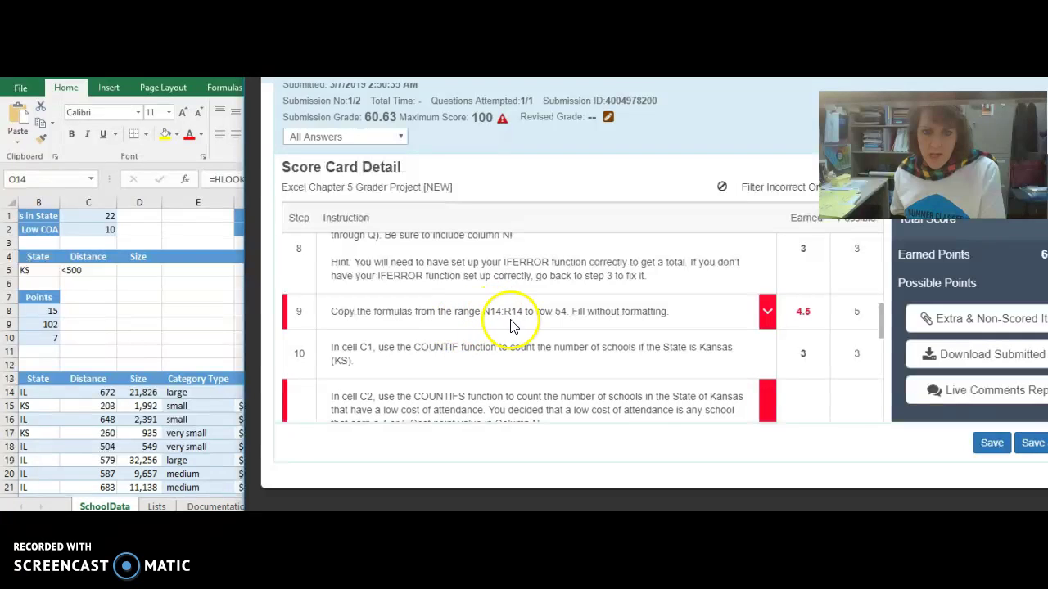
{"action": "left_click", "coordinate": [764, 319]}
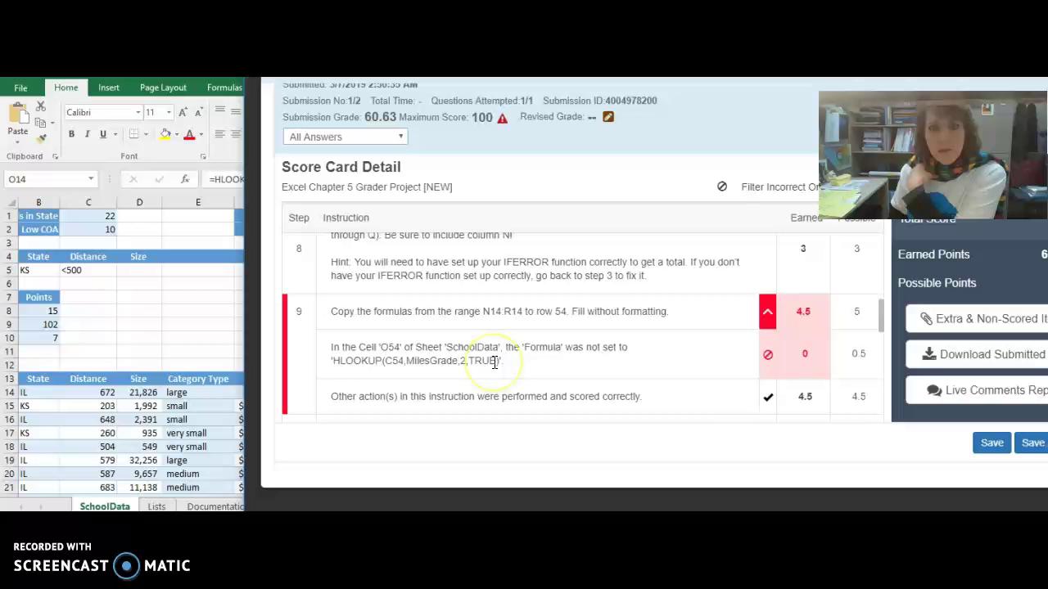
{"action": "left_click", "coordinate": [767, 324]}
- Read the score card's step 11 instruction, and inspect the COUNTIFS formula in cell C2 of the Excel workbook
{"action": "scroll", "coordinate": [760, 339], "scroll_direction": "down", "scroll_amount": 3}
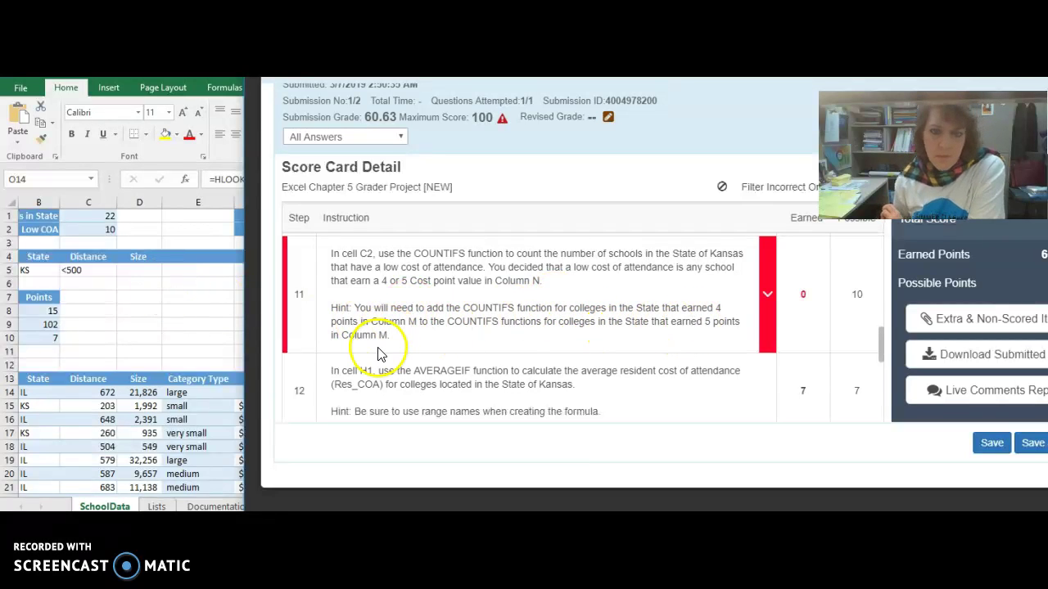
{"action": "left_click", "coordinate": [109, 231]}
{"action": "left_click", "coordinate": [109, 230]}
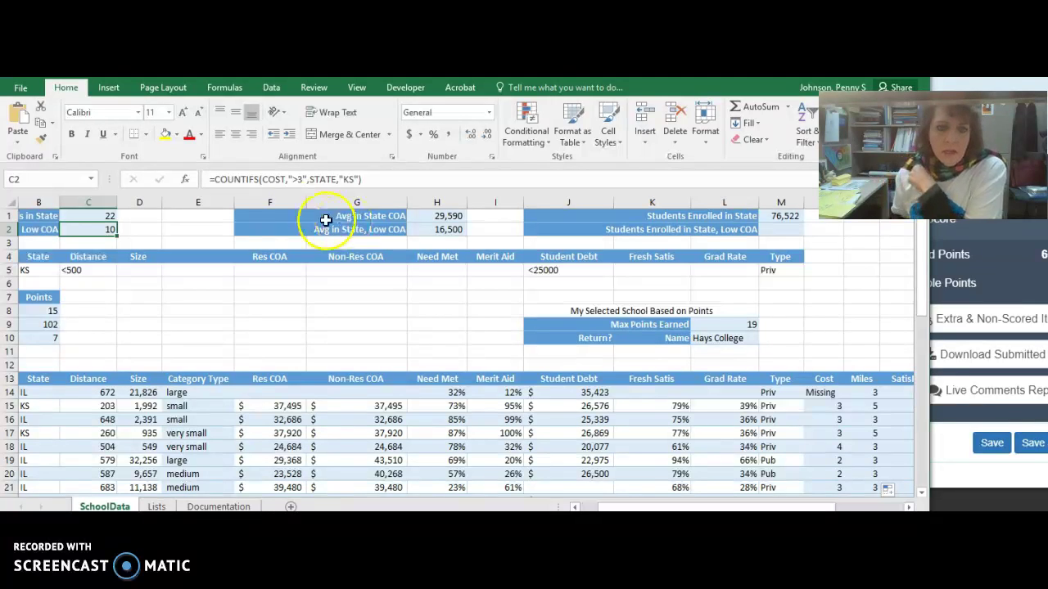
{"action": "left_click", "coordinate": [274, 179]}
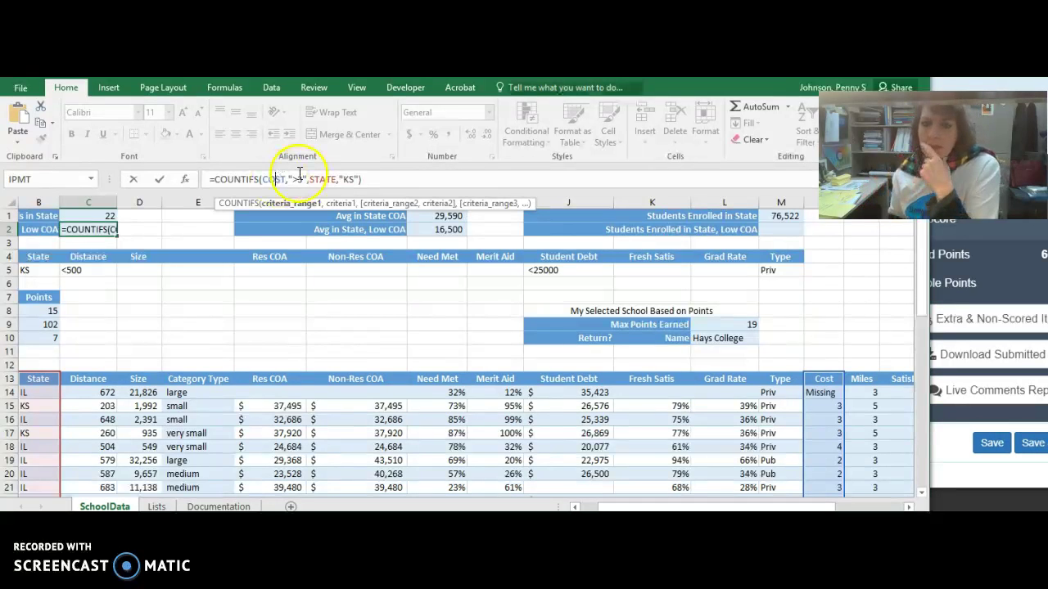
- Back in the score card, expand the step 11 feedback and compare its required formula with the one in cell C2 of the Excel workbook
{"action": "key", "text": "alt+Tab"}
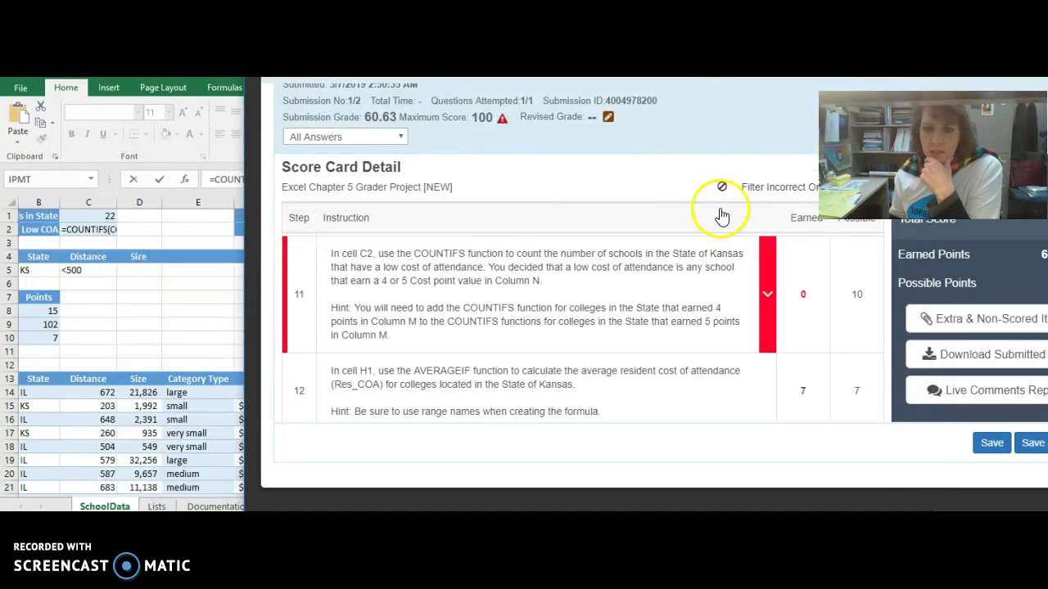
{"action": "left_click", "coordinate": [768, 303]}
{"action": "scroll", "coordinate": [615, 316], "scroll_direction": "down", "scroll_amount": 1}
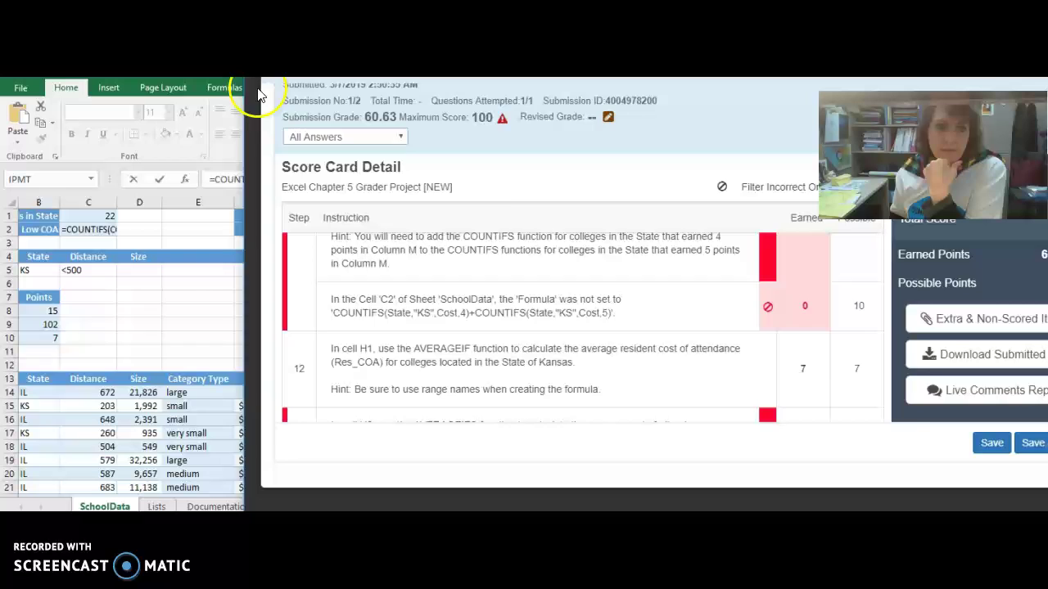
{"action": "left_click", "coordinate": [234, 99]}
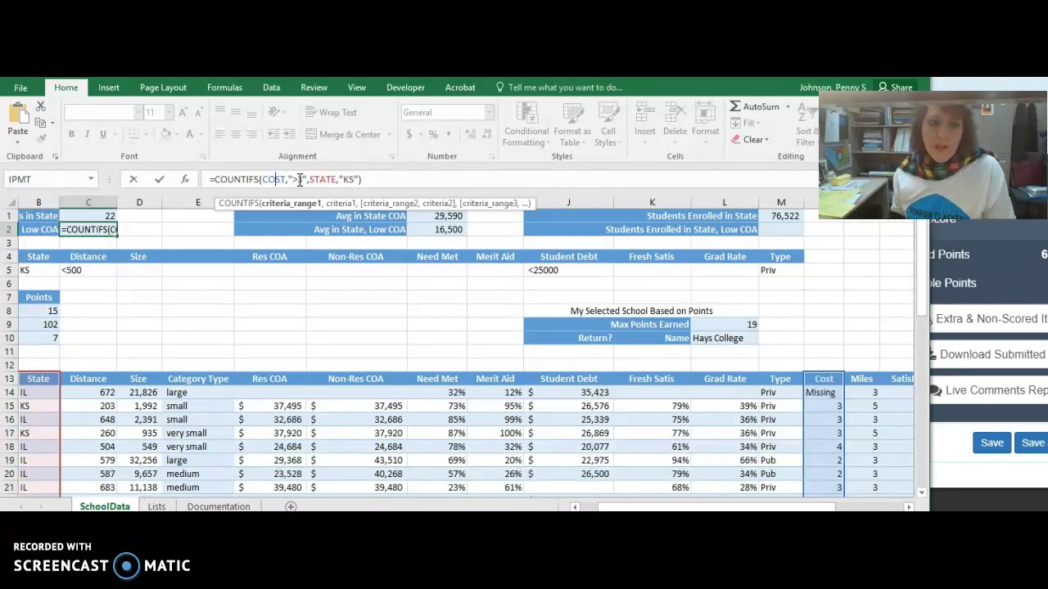
{"action": "key", "text": "Return"}
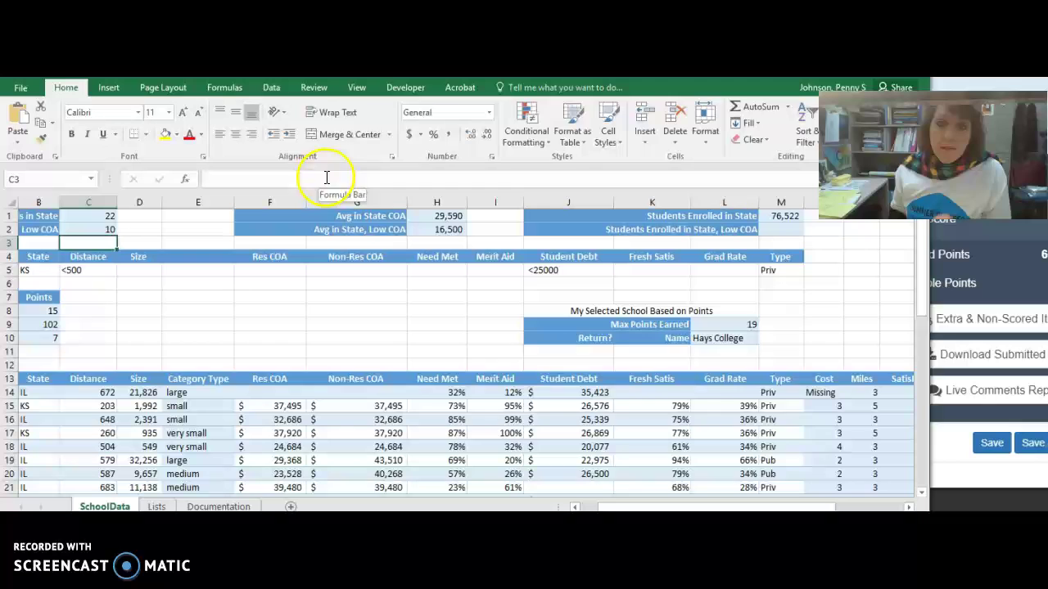
{"action": "key", "text": "alt+Tab"}
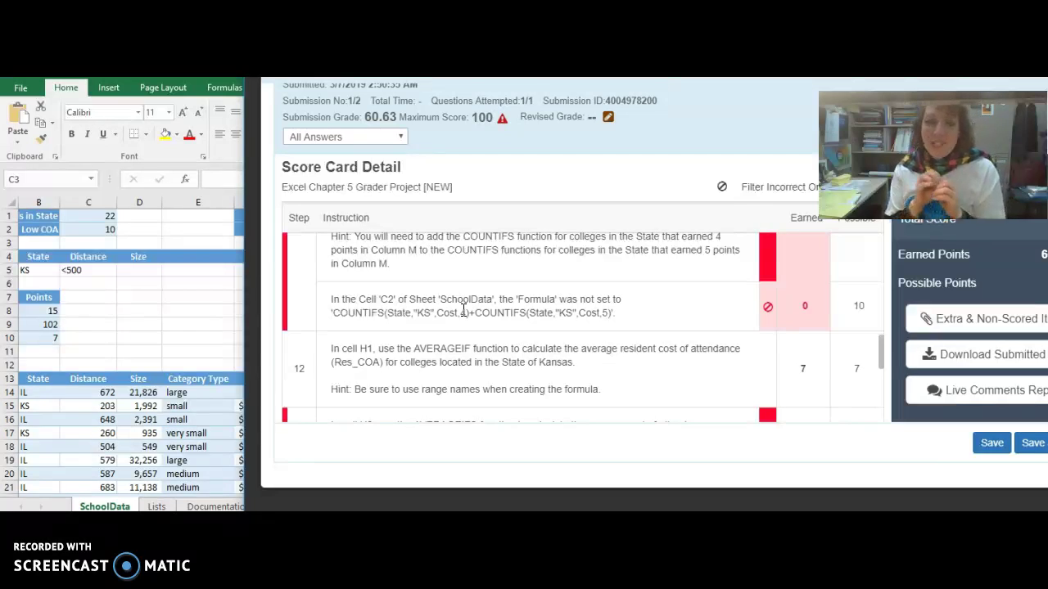
- In the Excel workbook, replace cell C2's formula with a new COUNTIFS starting with the COST range and criterion 4
{"action": "left_click", "coordinate": [214, 117]}
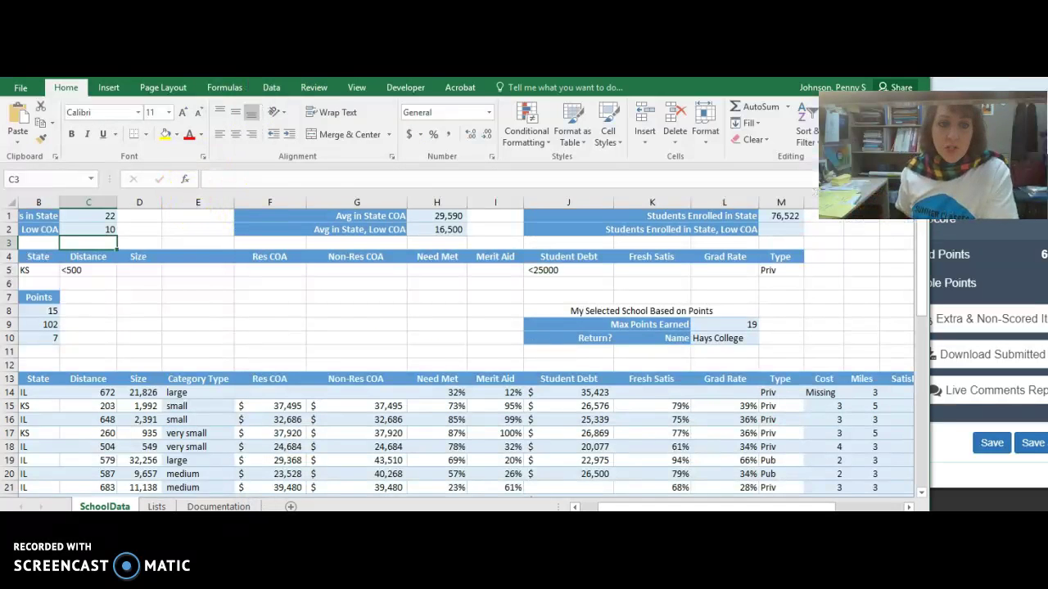
{"action": "left_click", "coordinate": [89, 230]}
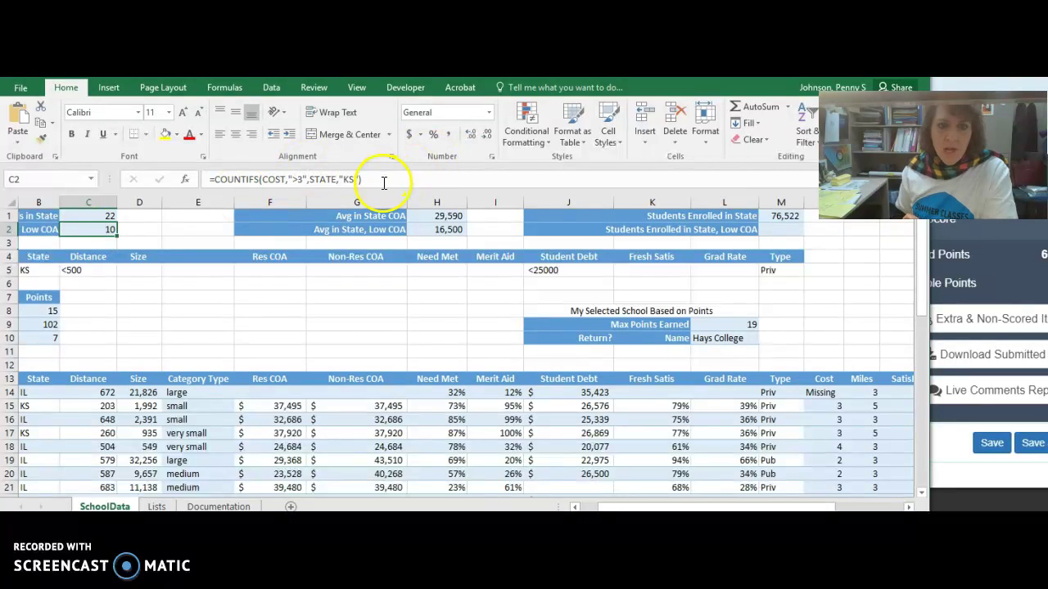
{"action": "left_click_drag", "start_coordinate": [384, 182], "coordinate": [204, 178]}
{"action": "key", "text": "BackSpace"}
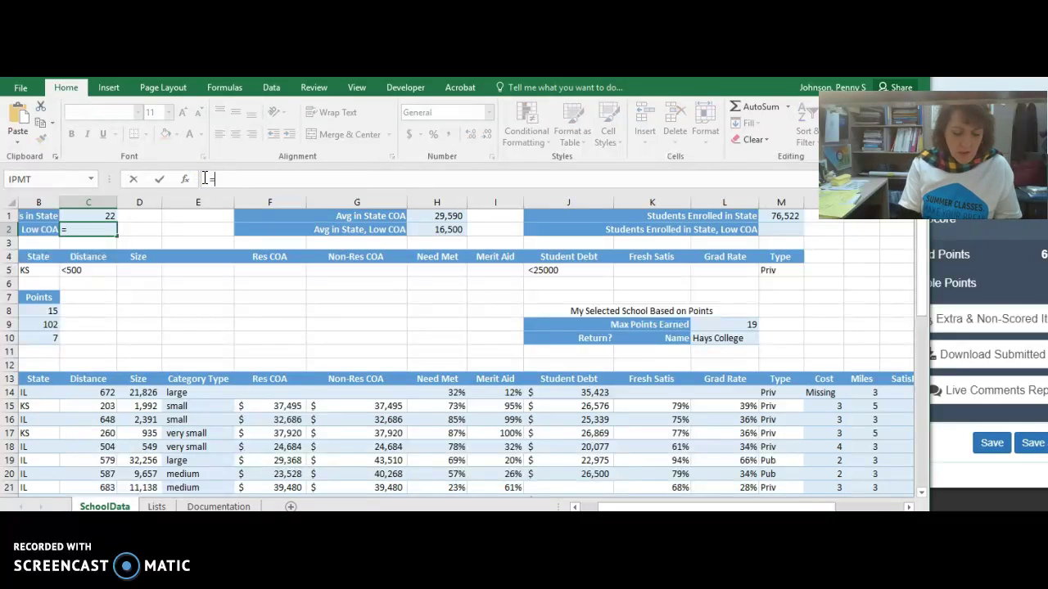
{"action": "type", "text": "coun"}
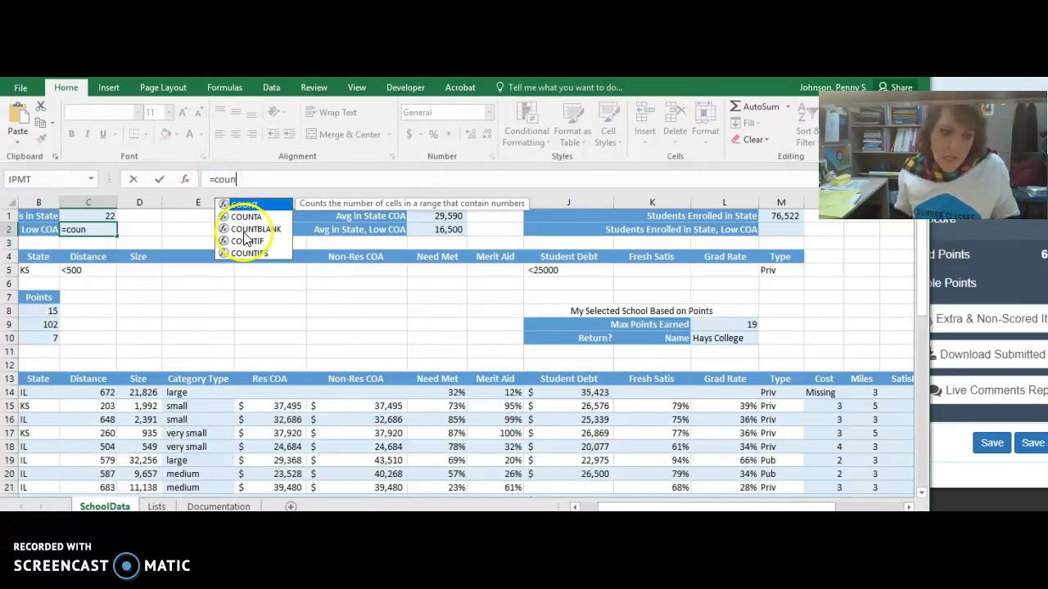
{"action": "left_click", "coordinate": [245, 255]}
{"action": "double_click", "coordinate": [246, 254]}
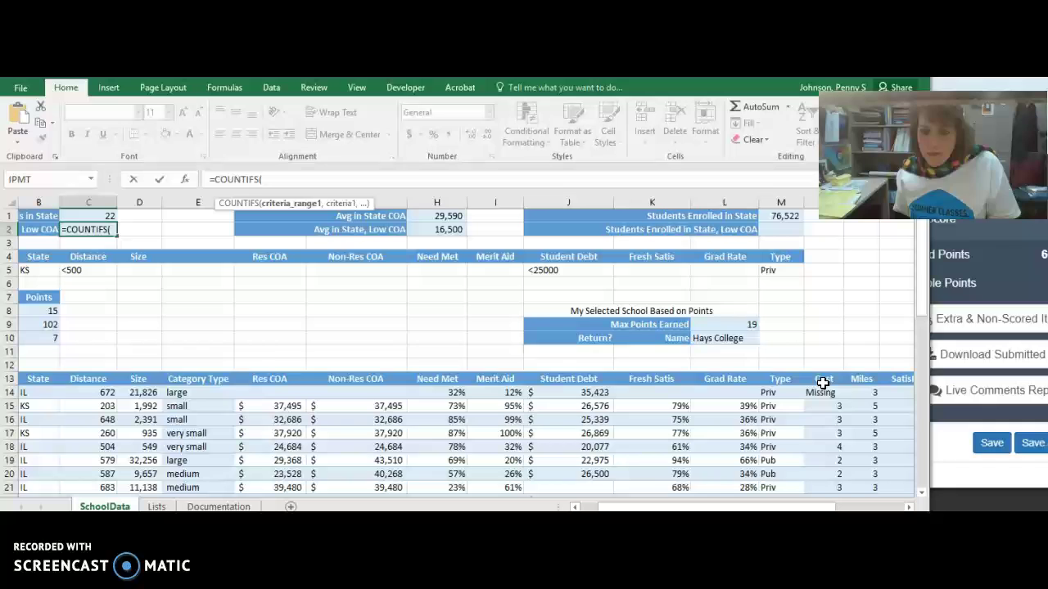
{"action": "type", "text": "cos"}
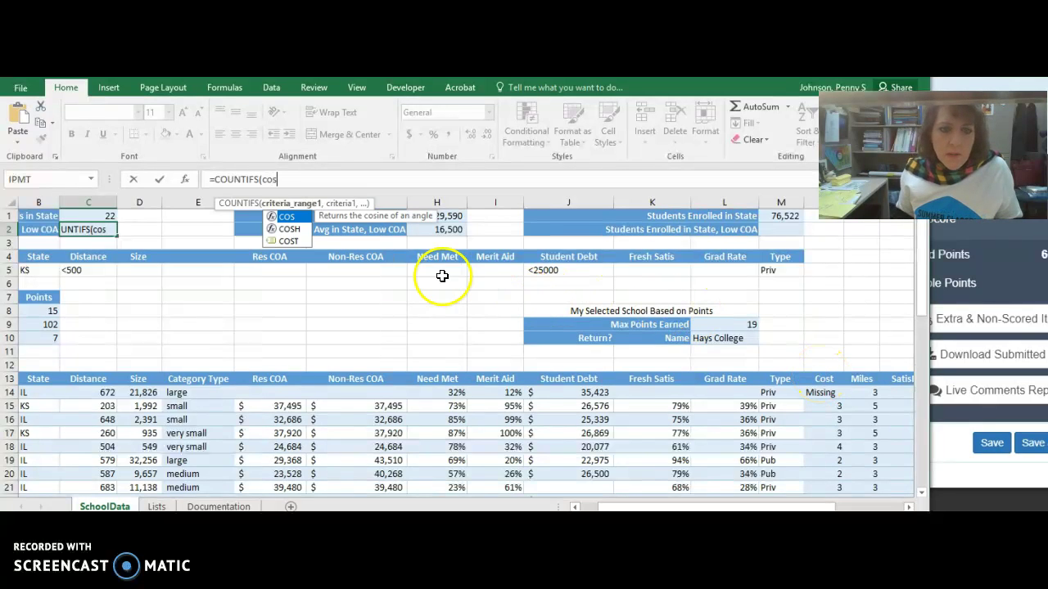
{"action": "double_click", "coordinate": [289, 241]}
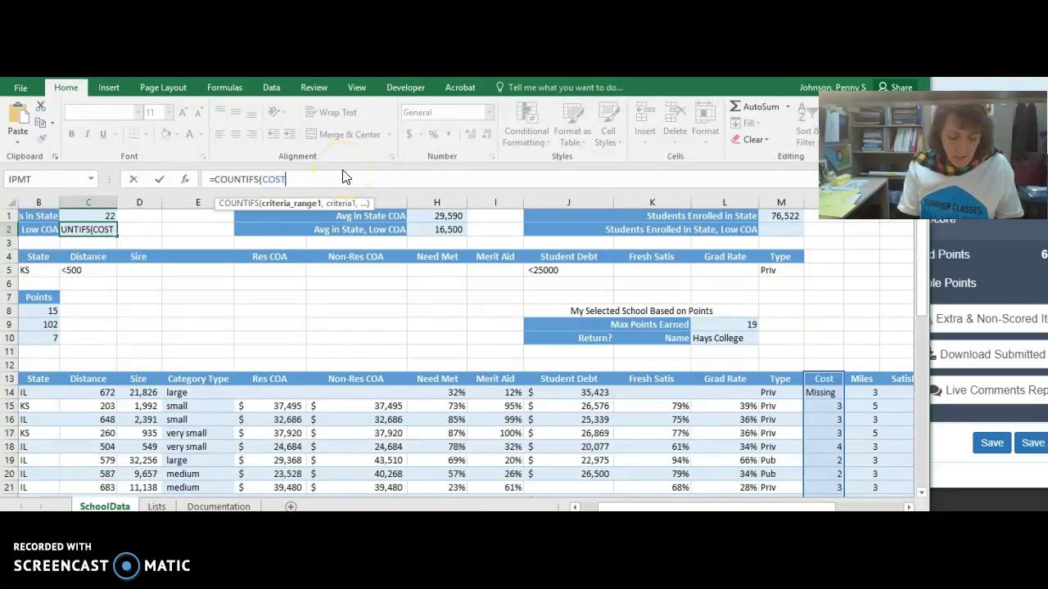
{"action": "type", "text": ","}
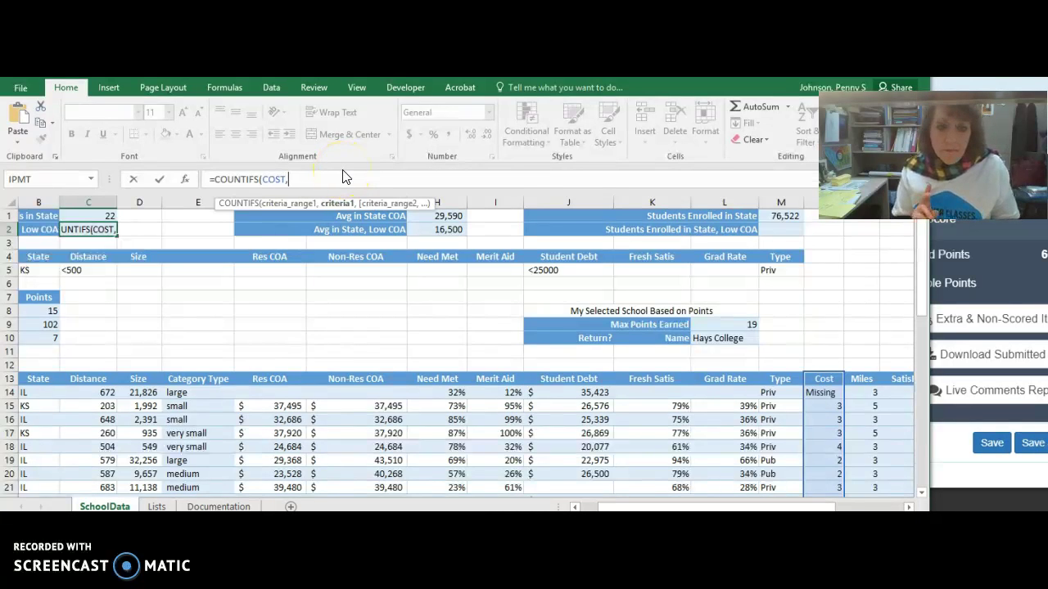
{"action": "type", "text": "4"}
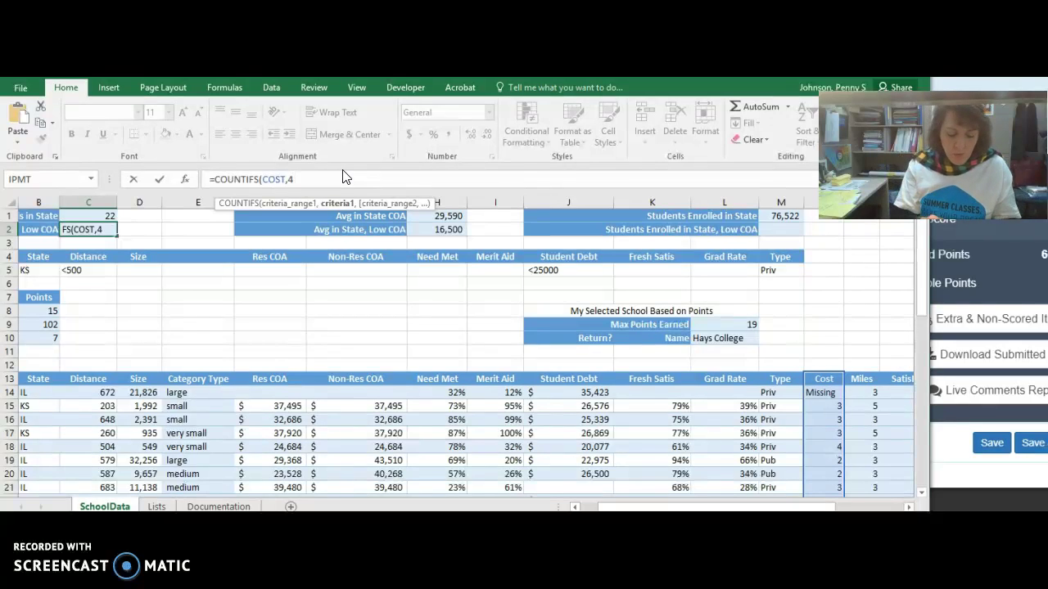
- Add the STATE range with criterion "KS" to the COUNTIFS in C2 and close its parenthesis
{"action": "type", "text": ","}
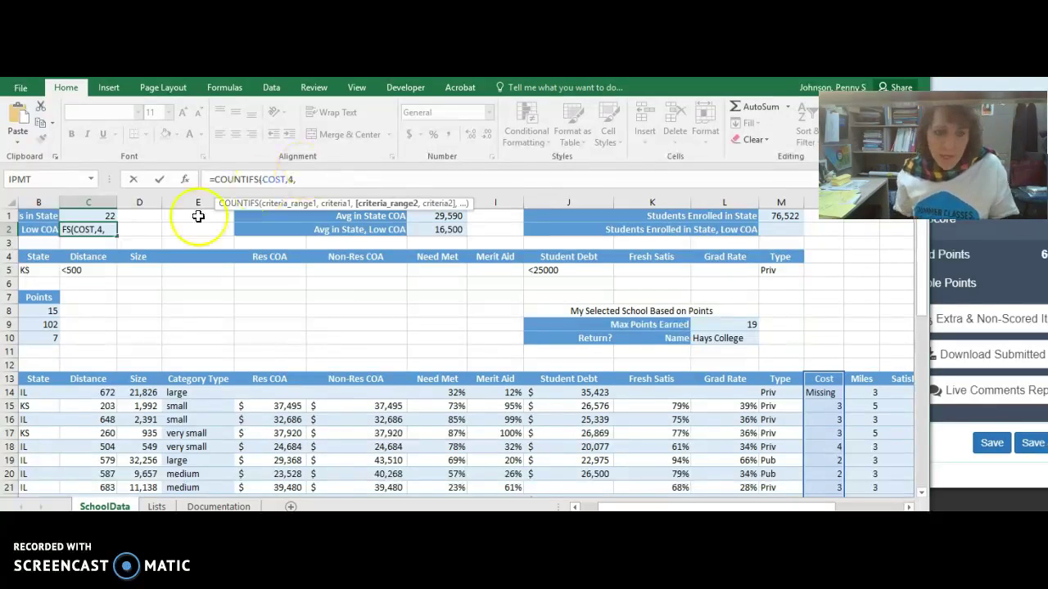
{"action": "type", "text": "ste"}
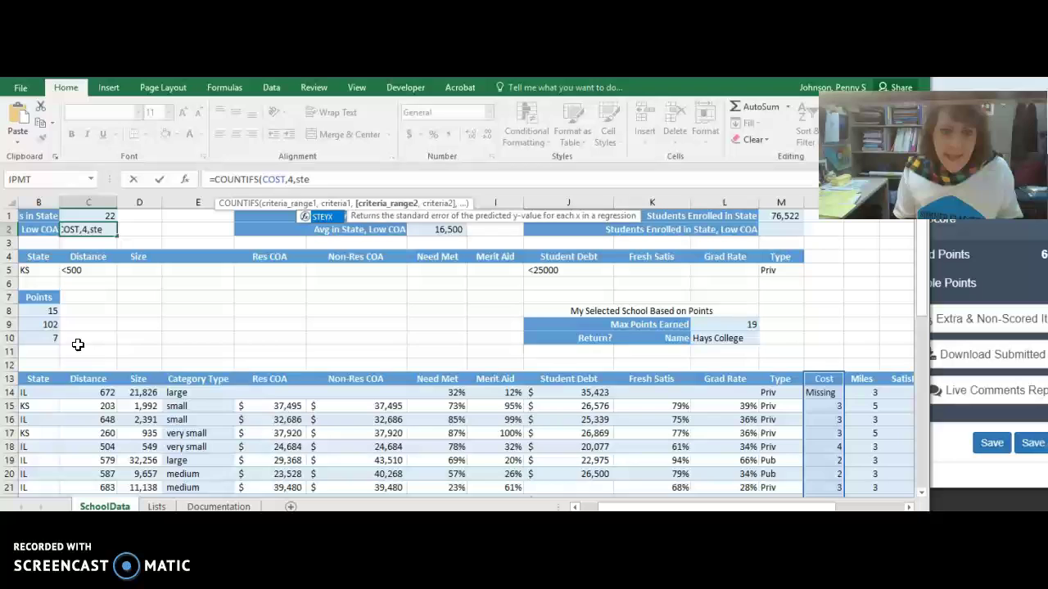
{"action": "key", "text": "BackSpace"}
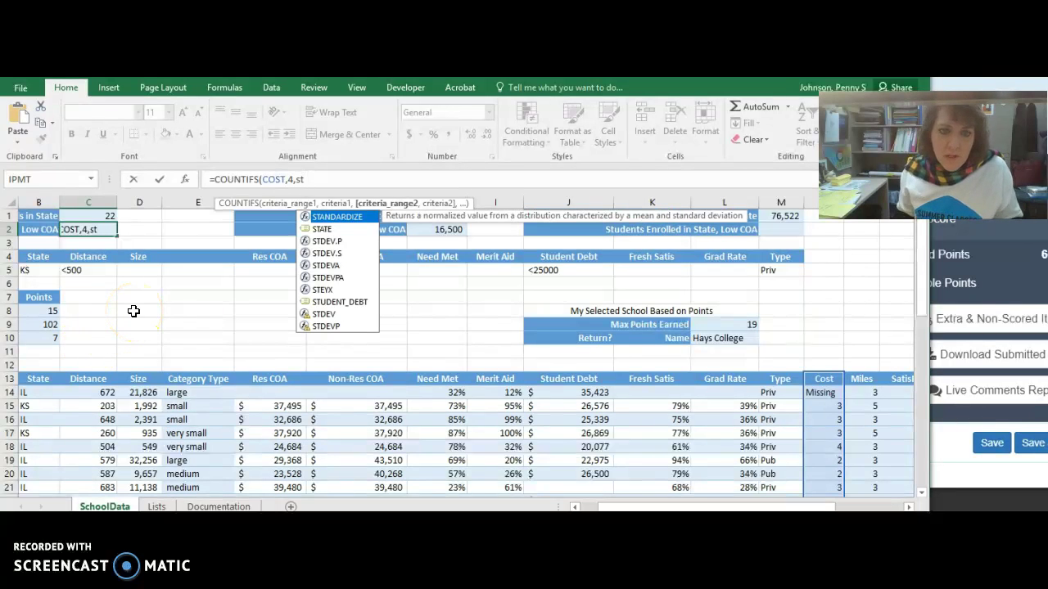
{"action": "double_click", "coordinate": [329, 229]}
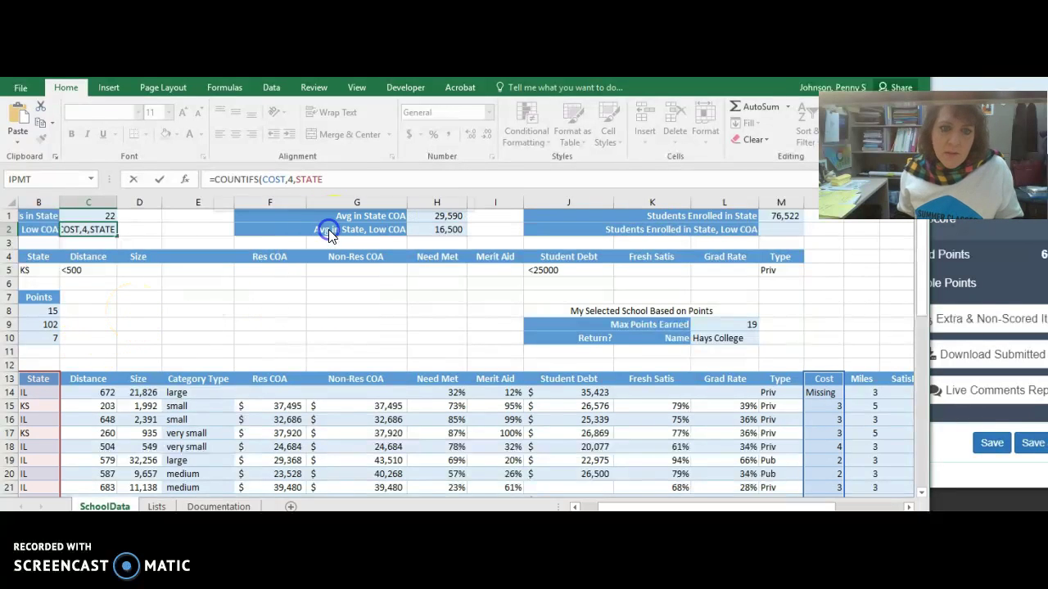
{"action": "type", "text": ","}
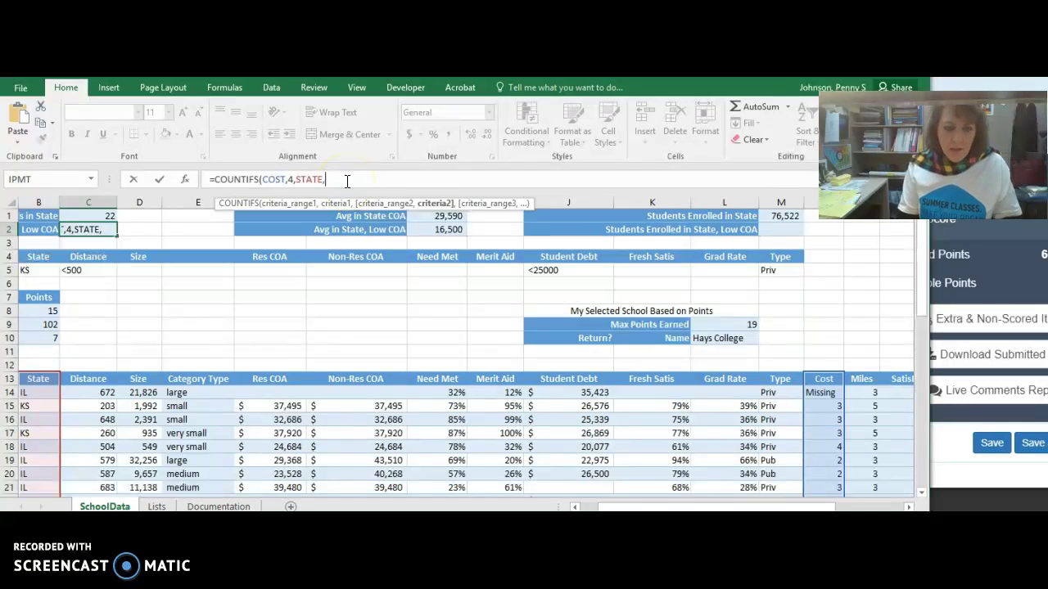
{"action": "type", "text": "\"KS\""}
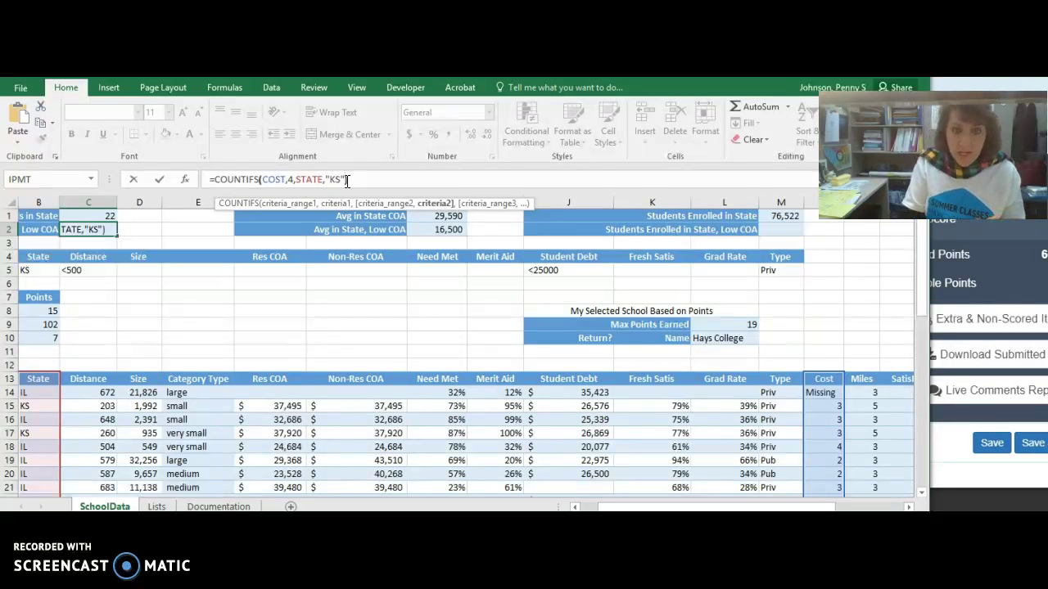
{"action": "type", "text": ")"}
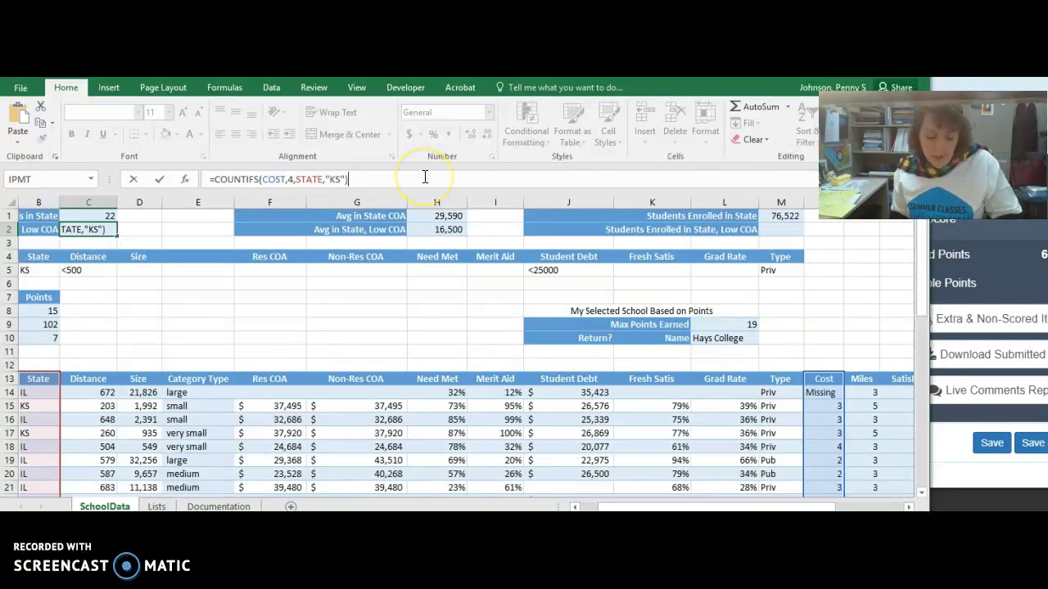
- Add a second COUNTIFS to the C2 formula with a plus sign, using the COST range and criterion 5
{"action": "type", "text": "+coun"}
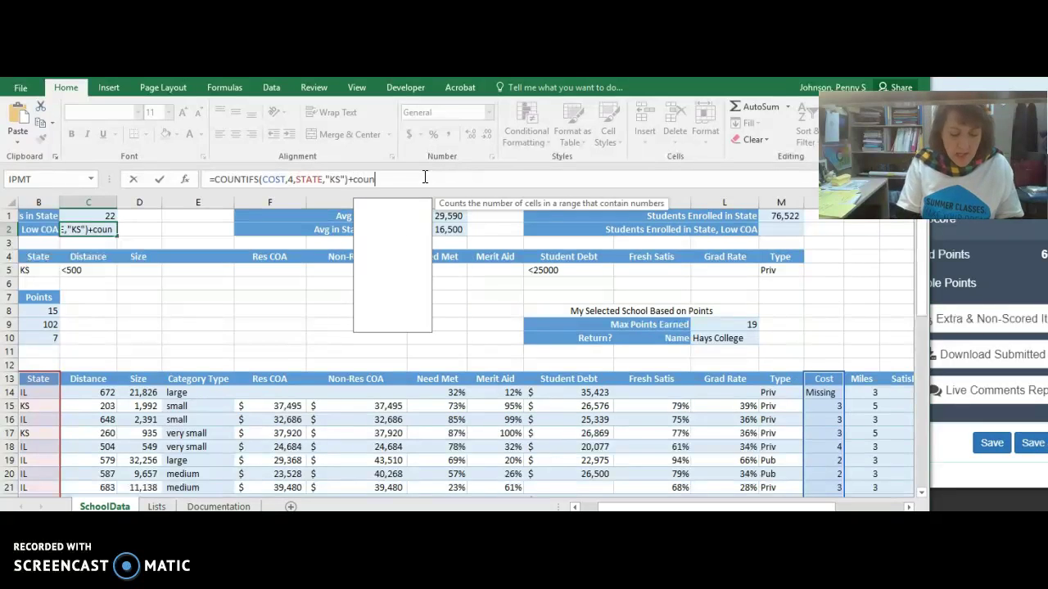
{"action": "type", "text": "tifs"}
{"action": "key", "text": "Tab"}
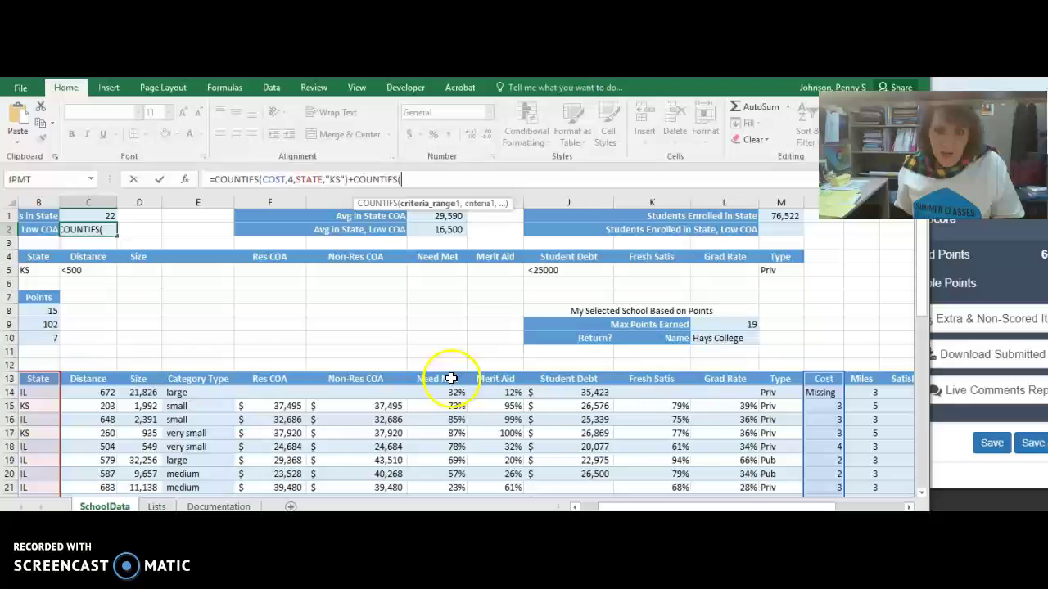
{"action": "type", "text": "cost"}
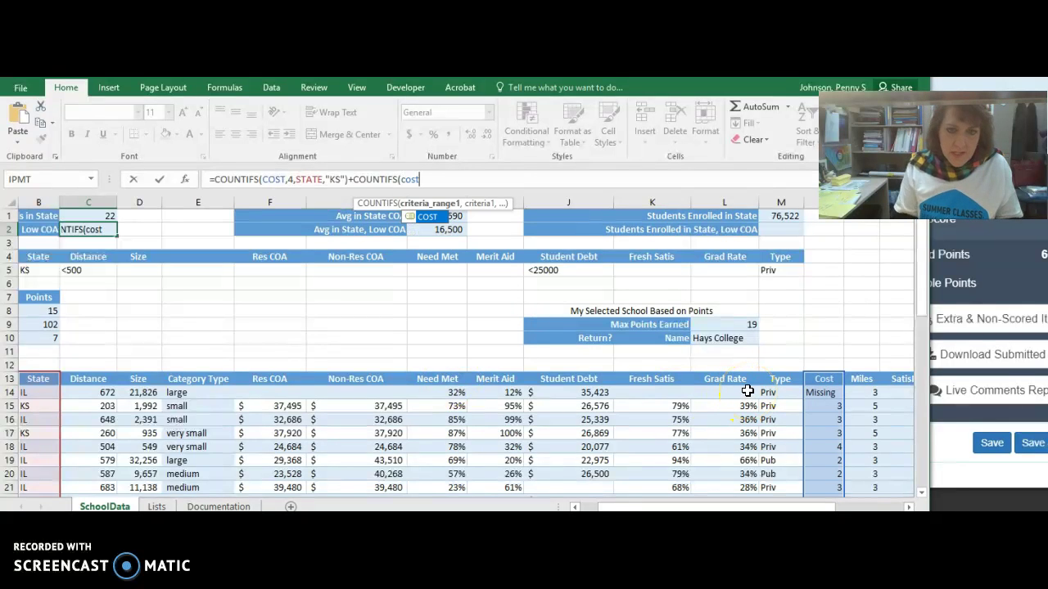
{"action": "double_click", "coordinate": [429, 218]}
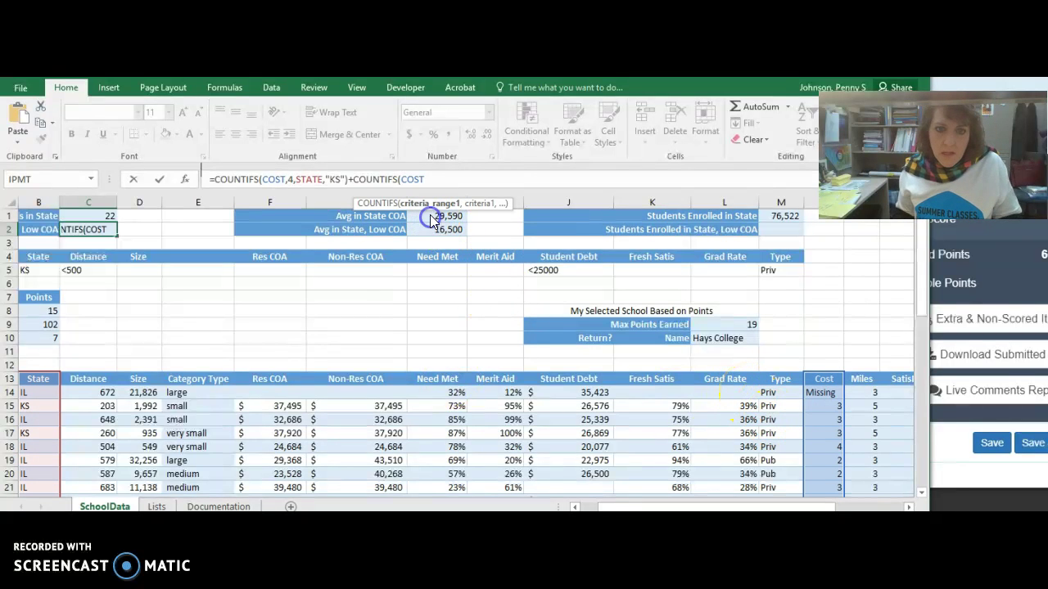
{"action": "type", "text": ",5"}
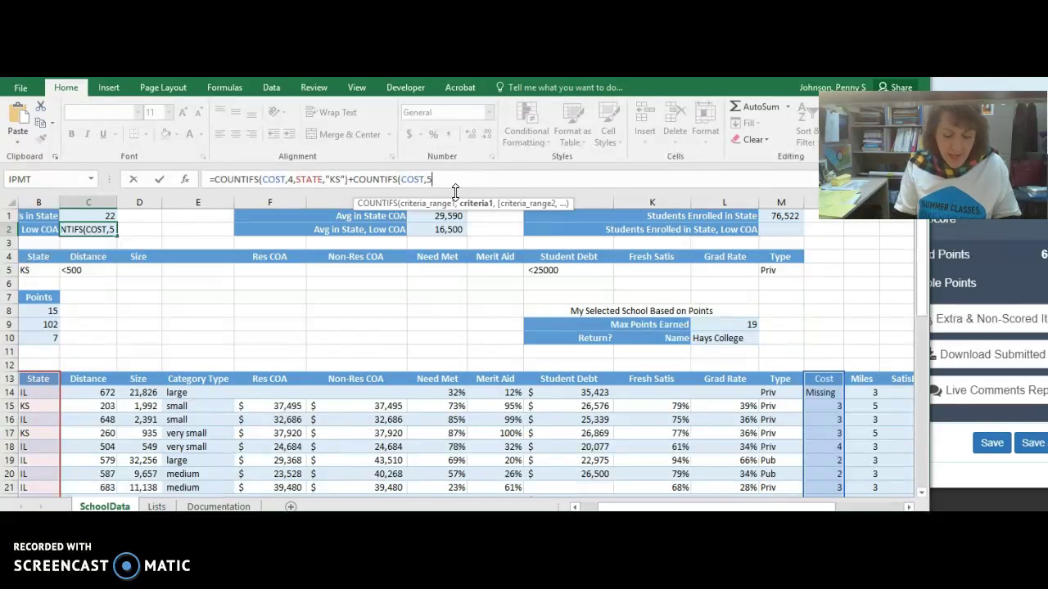
- Complete the second COUNTIFS with the STATE range and "KS", enter the formula and reselect C2 to check it
{"action": "type", "text": ","}
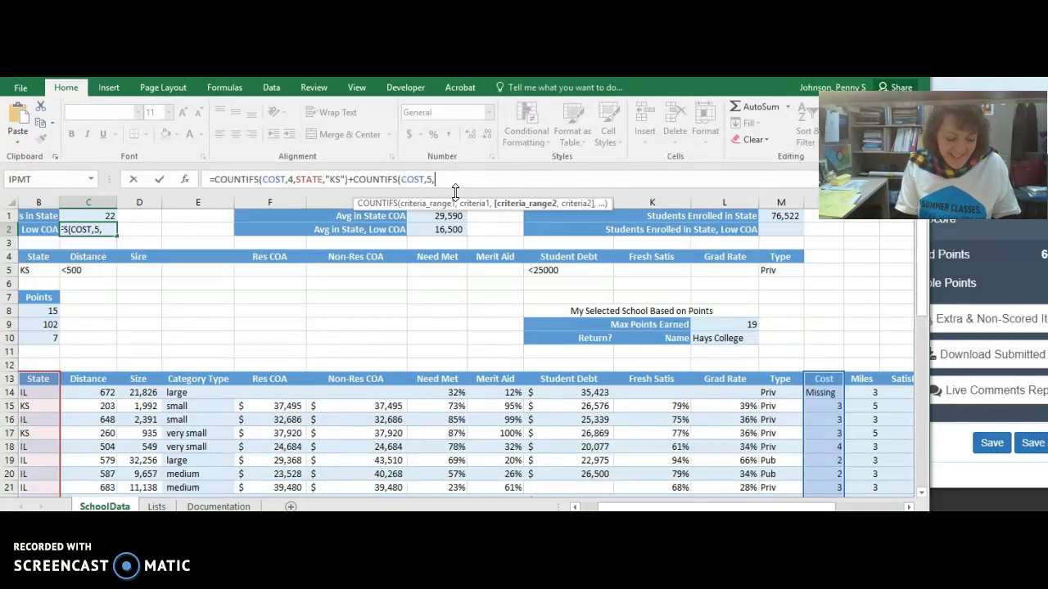
{"action": "type", "text": "stat"}
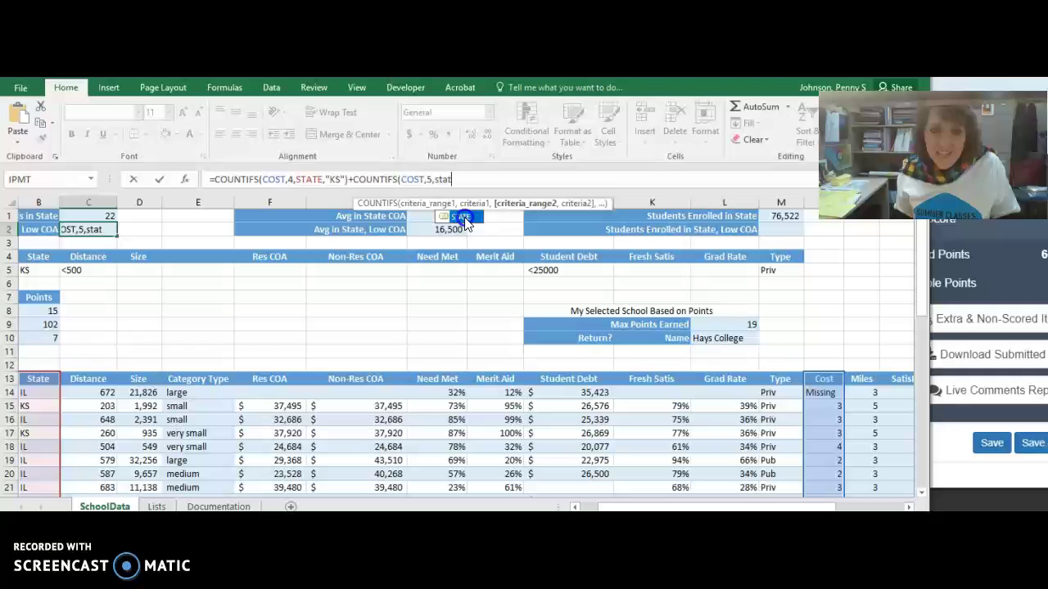
{"action": "double_click", "coordinate": [465, 221]}
{"action": "type", "text": ",\""}
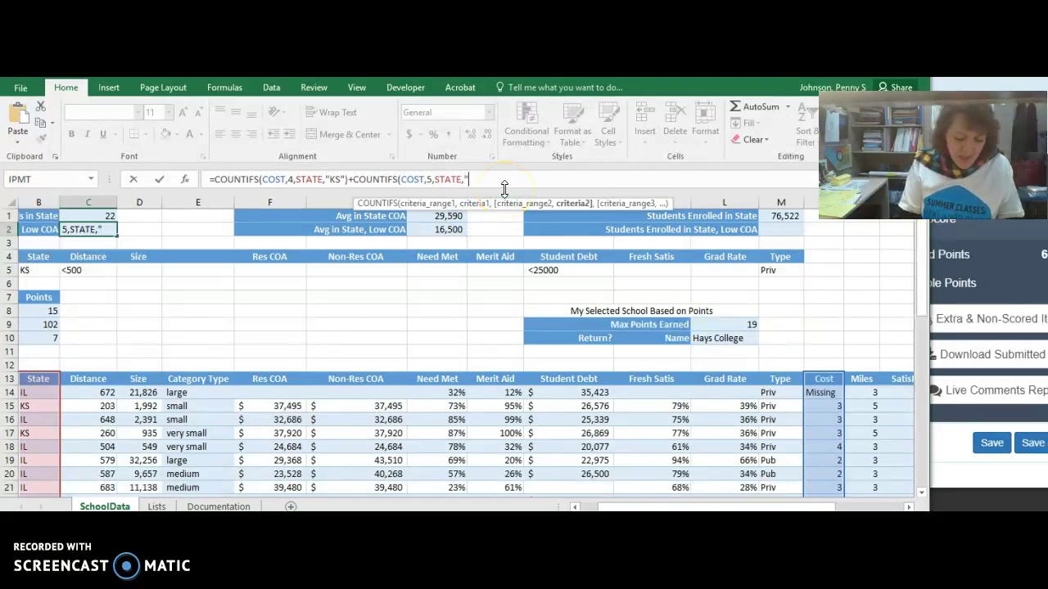
{"action": "type", "text": "KS"}
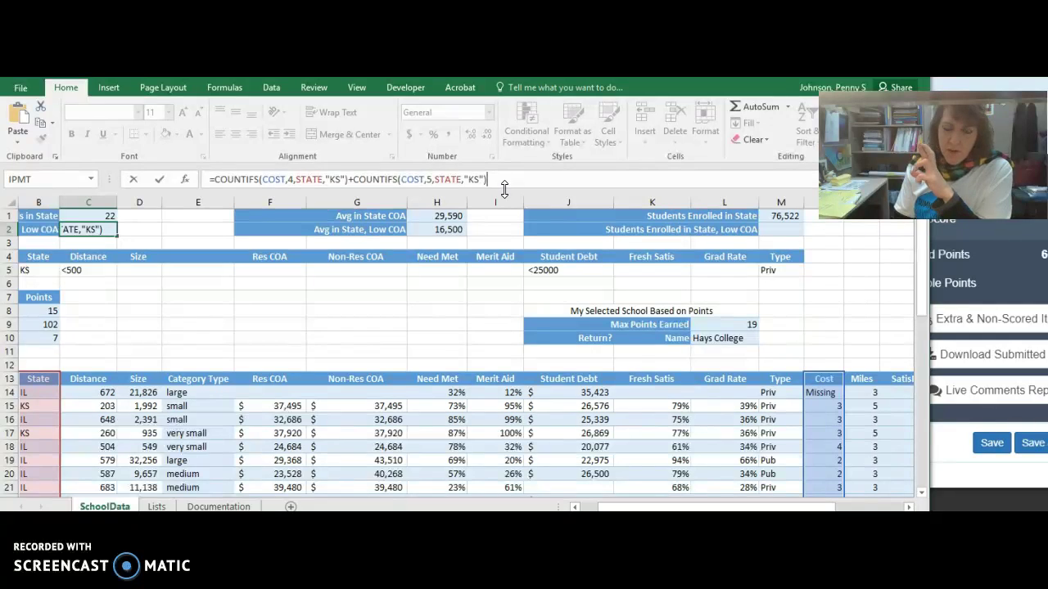
{"action": "key", "text": "Return"}
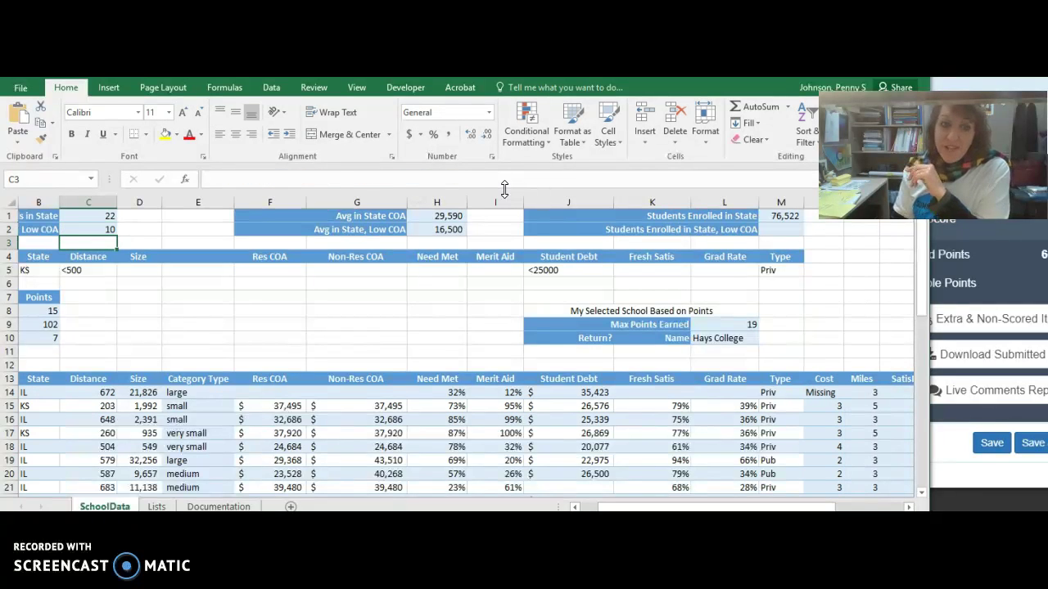
{"action": "key", "text": "Up"}
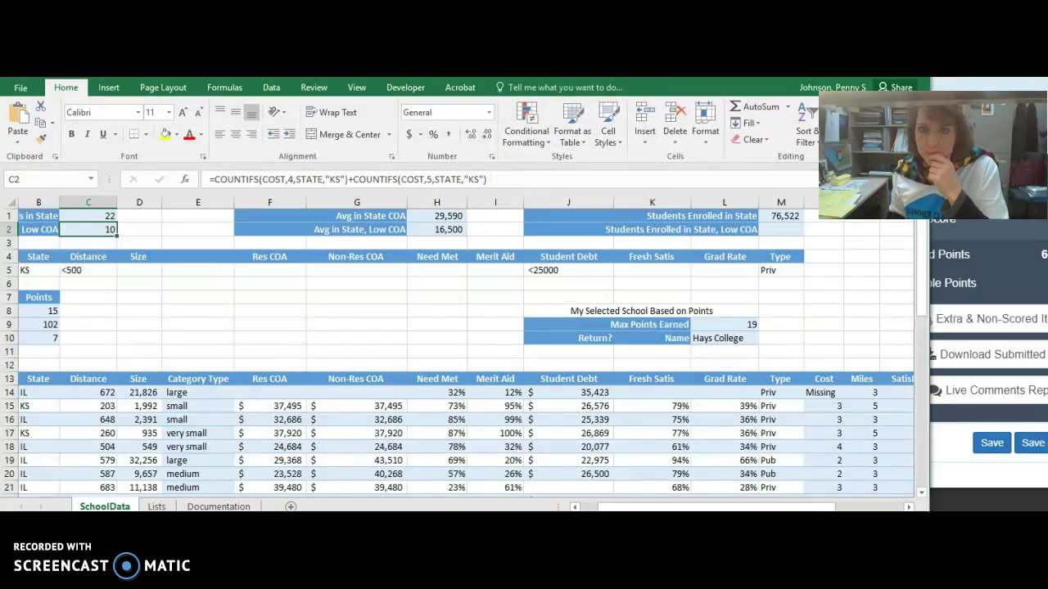
- Switch to the score card in the browser and expand the grading feedback for step 13 about cell H2
{"action": "key", "text": "alt+Tab"}
{"action": "left_click", "coordinate": [766, 266]}
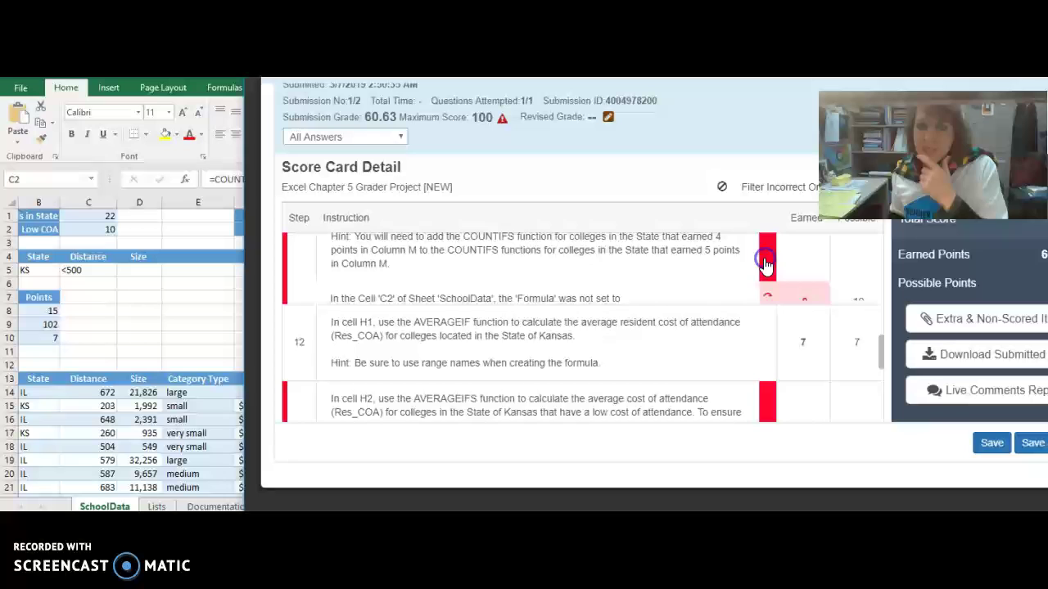
{"action": "scroll", "coordinate": [637, 293], "scroll_direction": "down", "scroll_amount": 1}
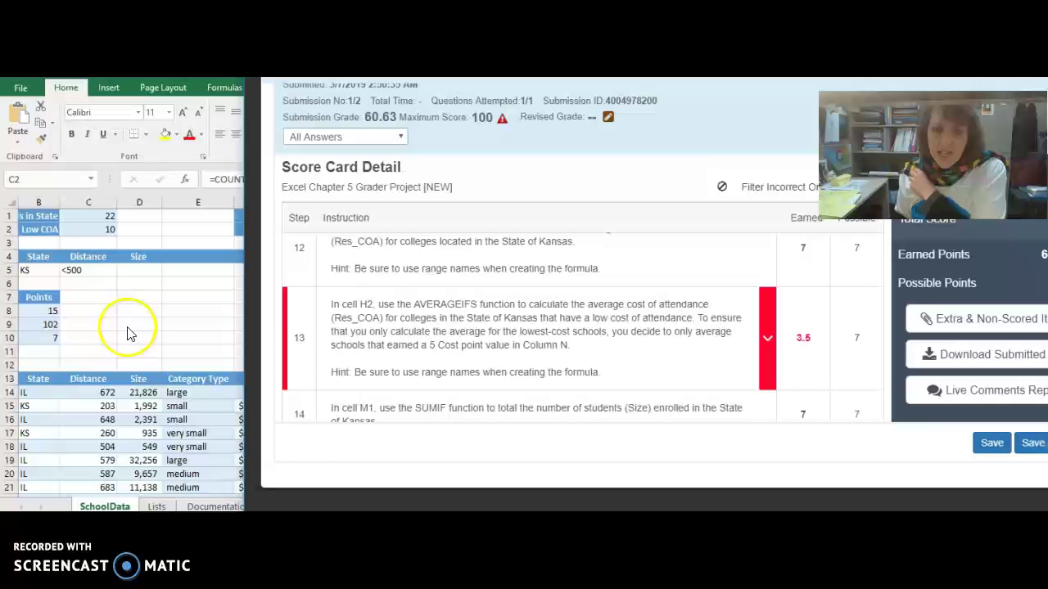
{"action": "left_click", "coordinate": [764, 344]}
{"action": "scroll", "coordinate": [534, 377], "scroll_direction": "down", "scroll_amount": 2}
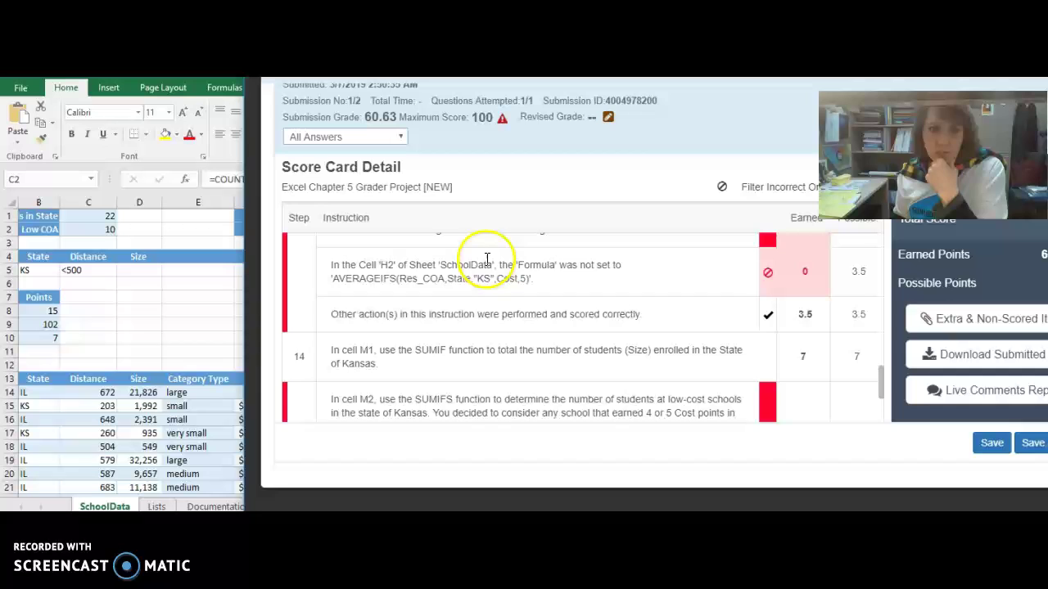
- In the Excel workbook, compare H2's AVERAGEIFS formula with the one expected in the score card's step 13 feedback
{"action": "key", "text": "alt+Tab"}
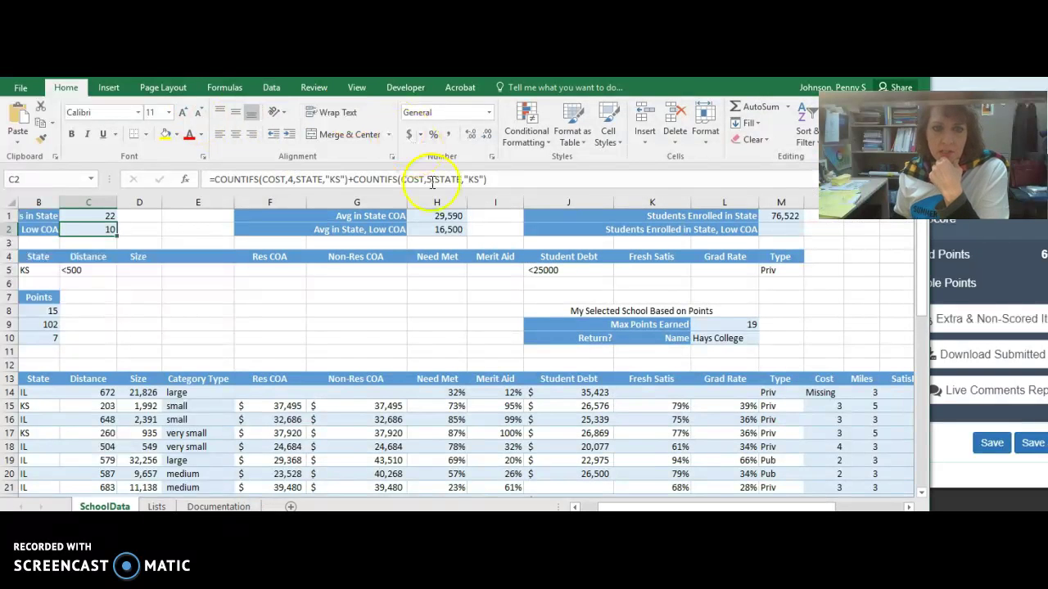
{"action": "left_click", "coordinate": [442, 229]}
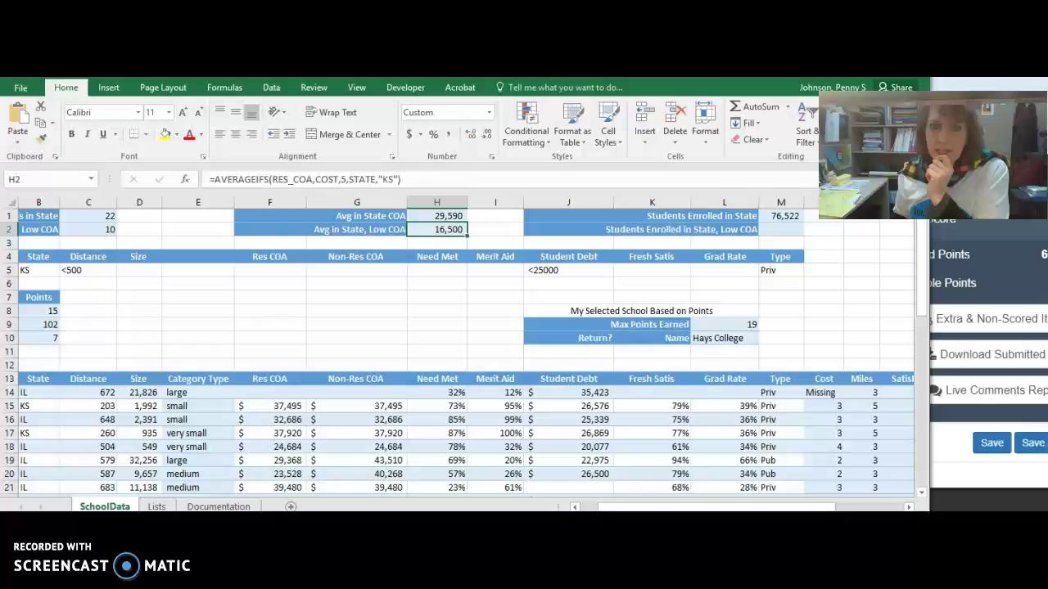
{"action": "key", "text": "alt+Tab"}
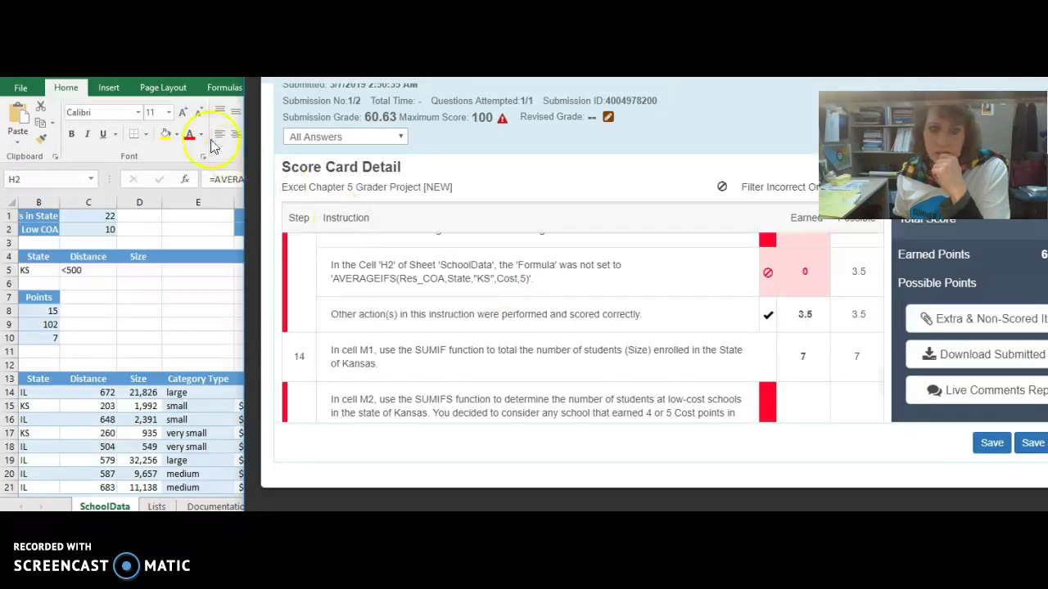
{"action": "key", "text": "alt+Tab"}
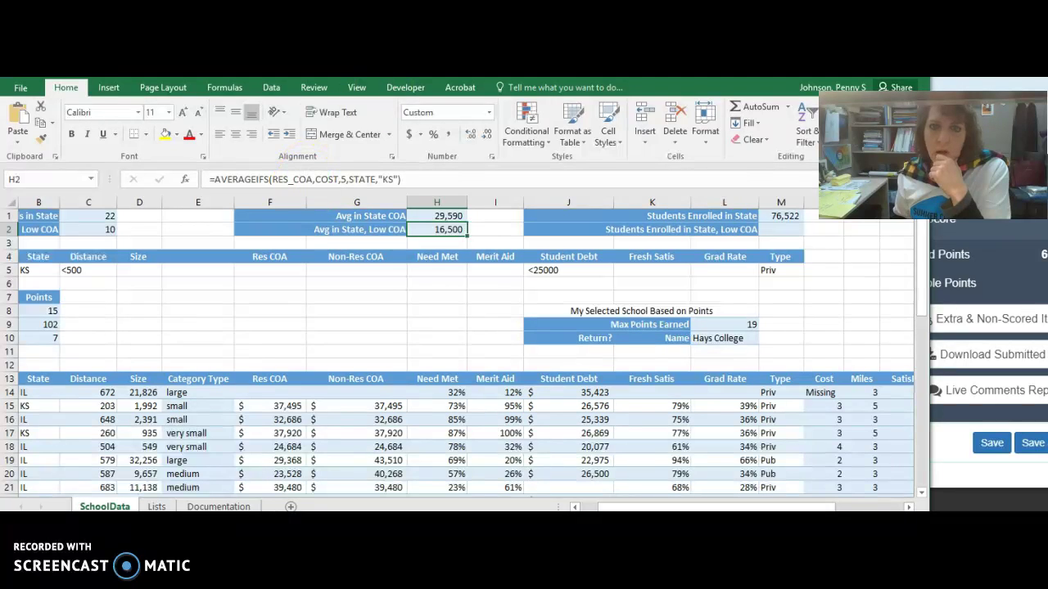
{"action": "key", "text": "alt+Tab"}
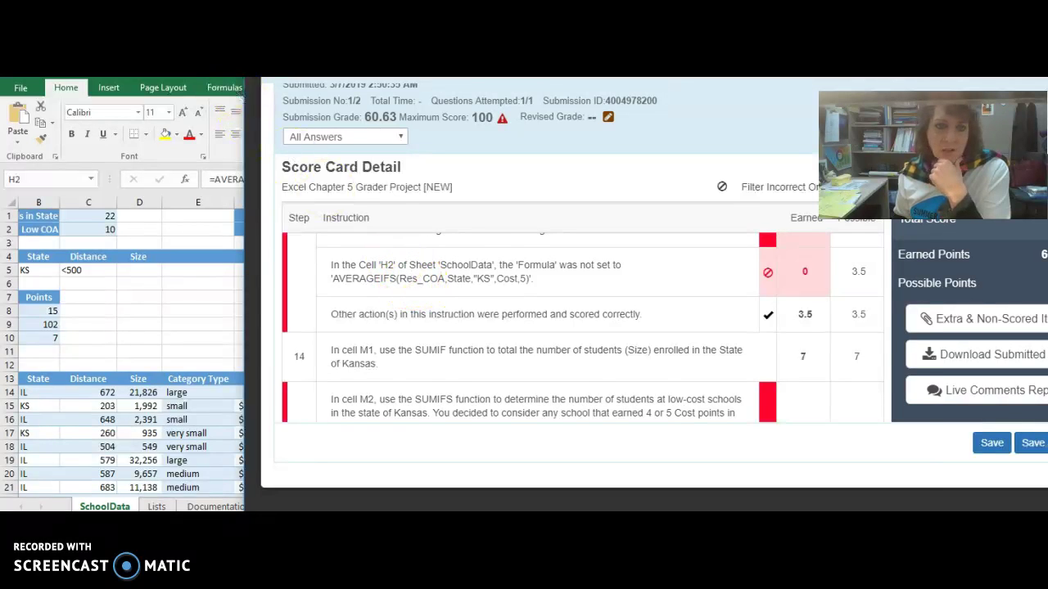
- Back in Excel, inspect the average range argument in H2's formula and look up its spelling among the workbook's range names
{"action": "left_click", "coordinate": [243, 82]}
{"action": "left_click", "coordinate": [288, 178]}
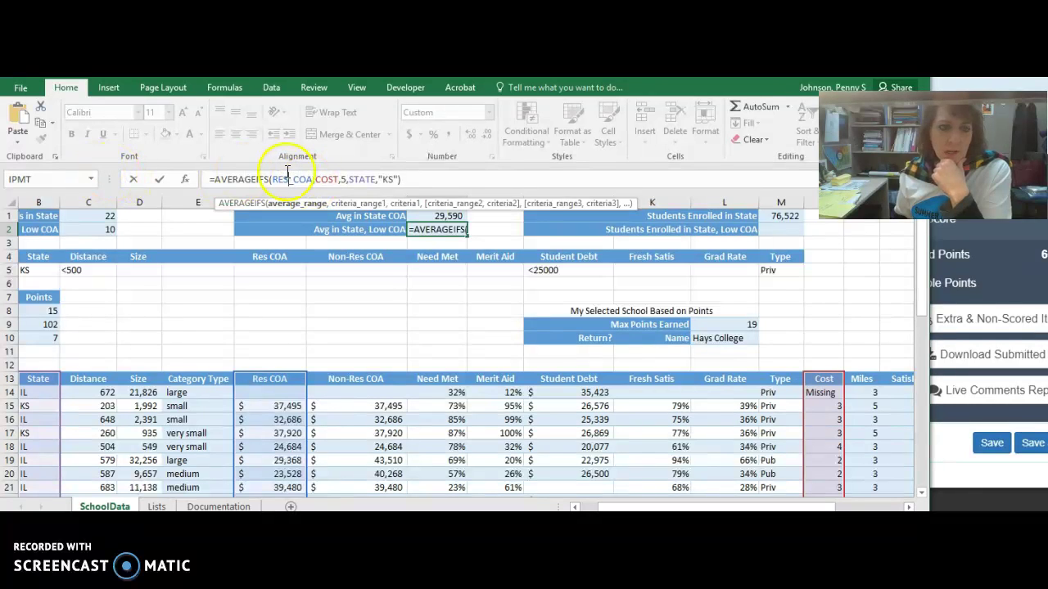
{"action": "key", "text": "Return"}
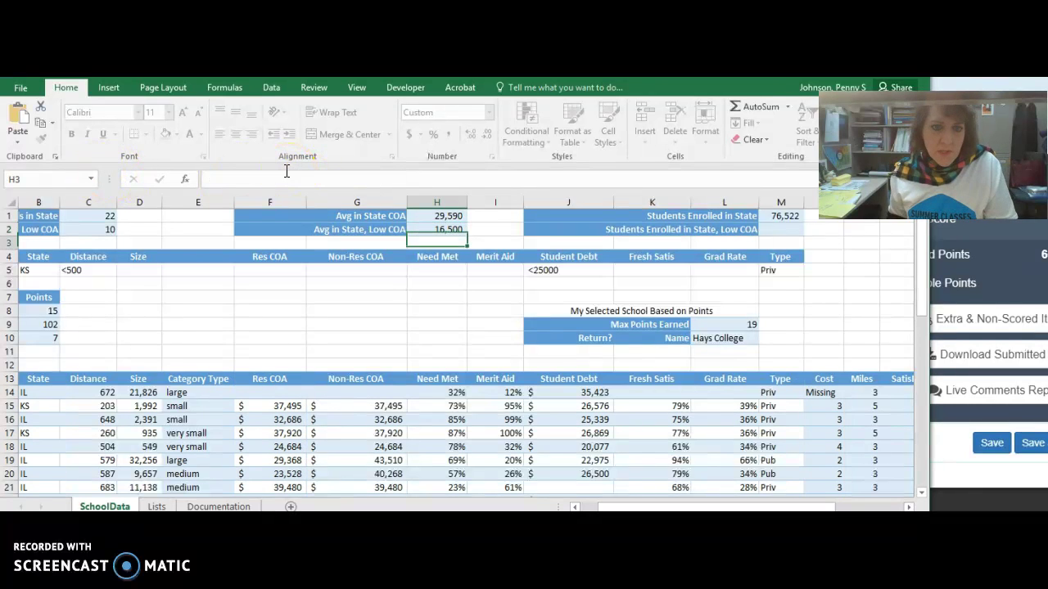
{"action": "left_click", "coordinate": [90, 179]}
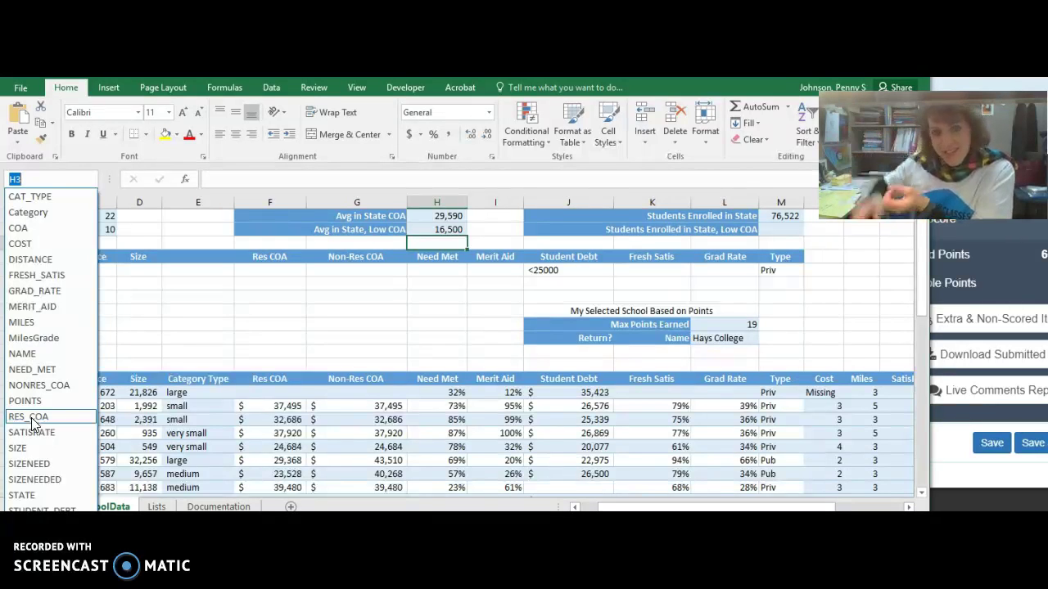
{"action": "left_click", "coordinate": [612, 418]}
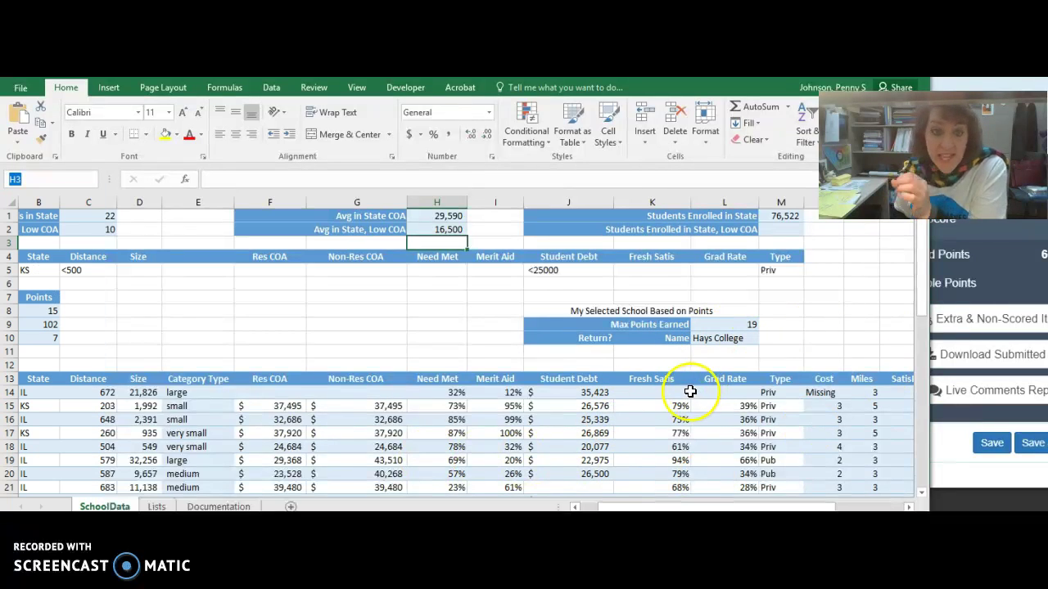
- Try to define a workbook-scoped name Res_COA for the Res COA column, SchoolData F13:F54
{"action": "left_click", "coordinate": [276, 380]}
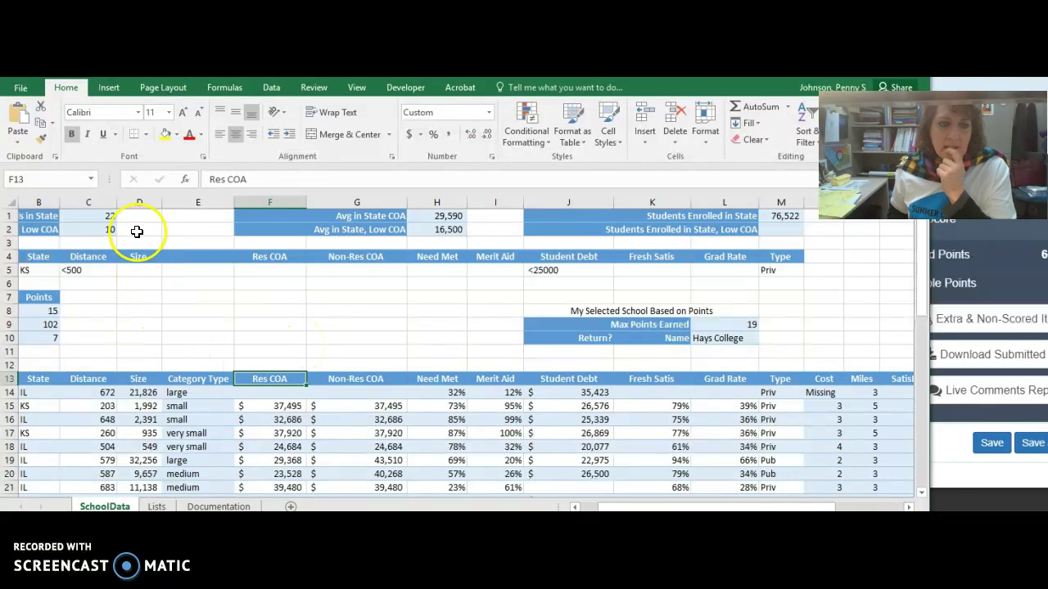
{"action": "left_click", "coordinate": [225, 88]}
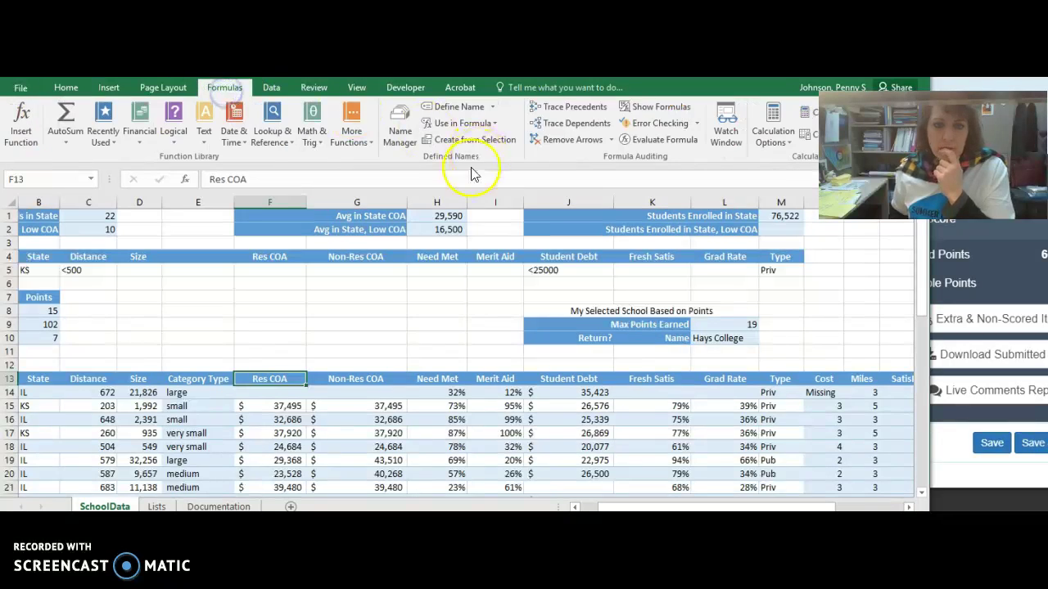
{"action": "left_click", "coordinate": [457, 108]}
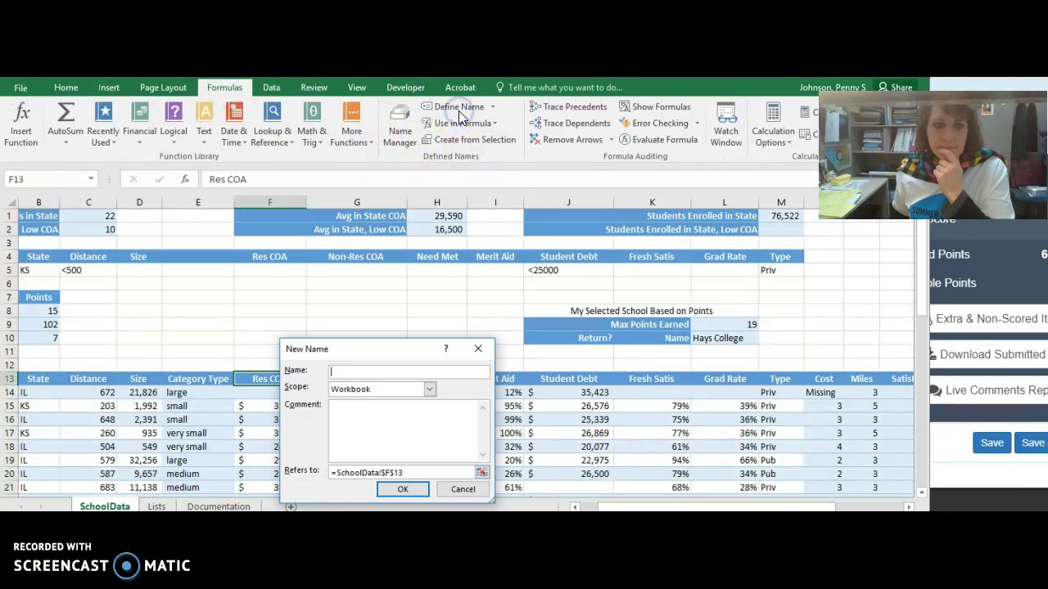
{"action": "type", "text": "Res_COA"}
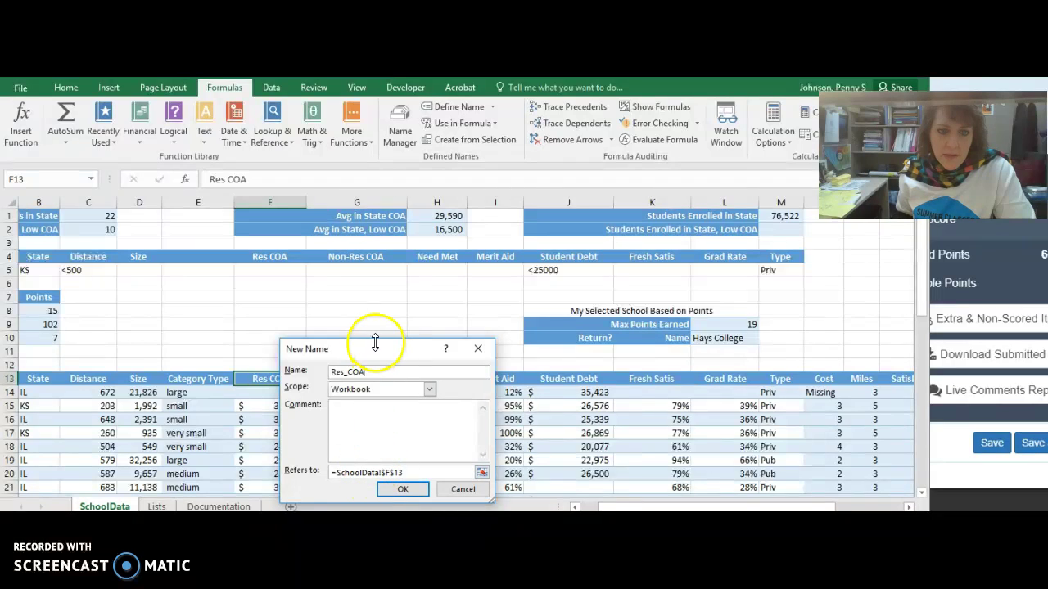
{"action": "left_click_drag", "start_coordinate": [374, 349], "coordinate": [549, 188]}
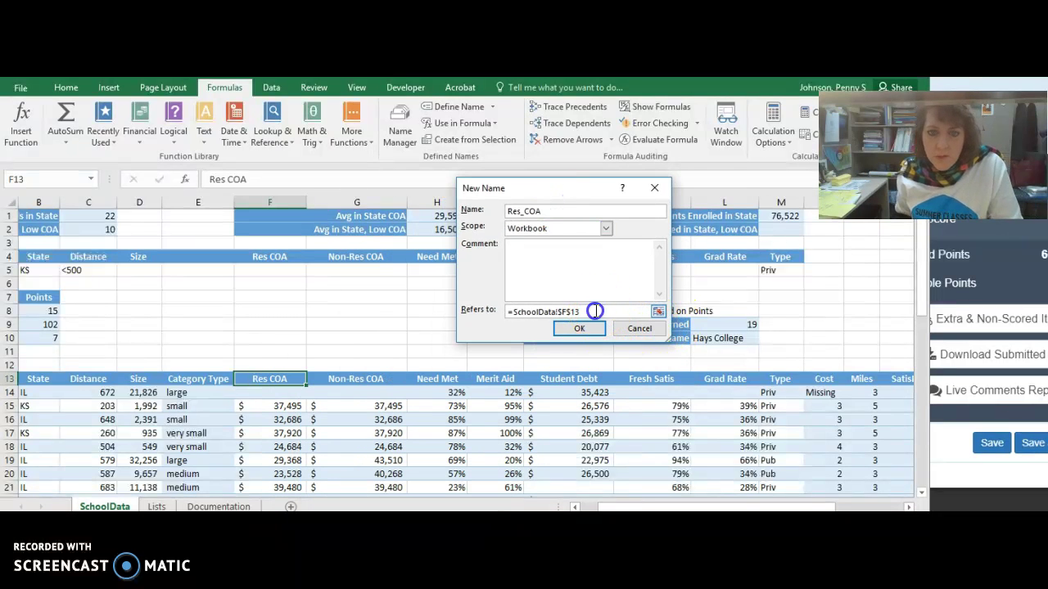
{"action": "left_click_drag", "start_coordinate": [592, 311], "coordinate": [510, 311]}
{"action": "key", "text": "BackSpace"}
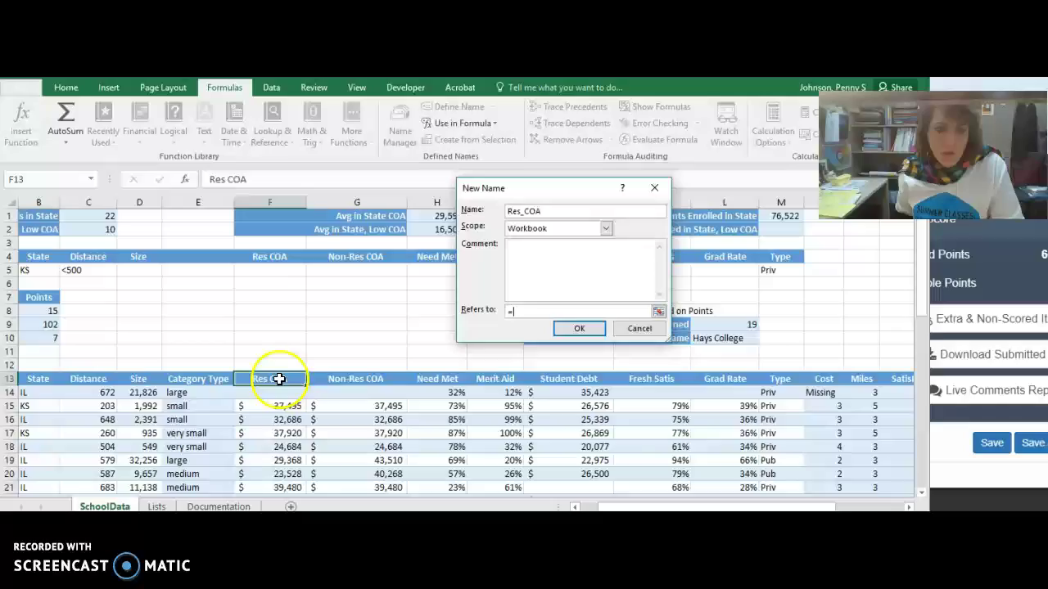
{"action": "left_click_drag", "start_coordinate": [276, 379], "coordinate": [280, 417]}
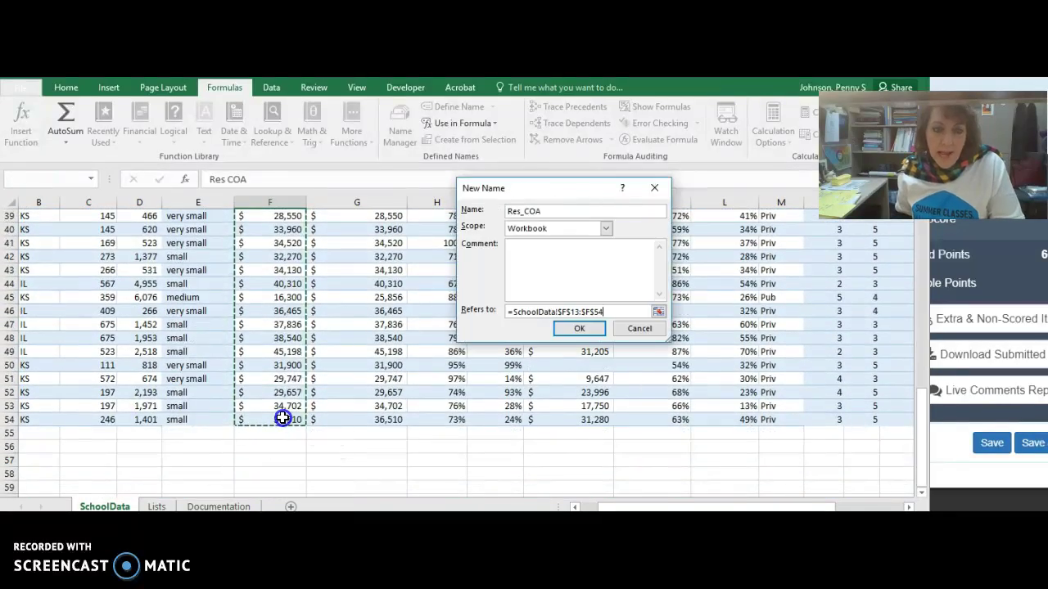
{"action": "left_click", "coordinate": [582, 329]}
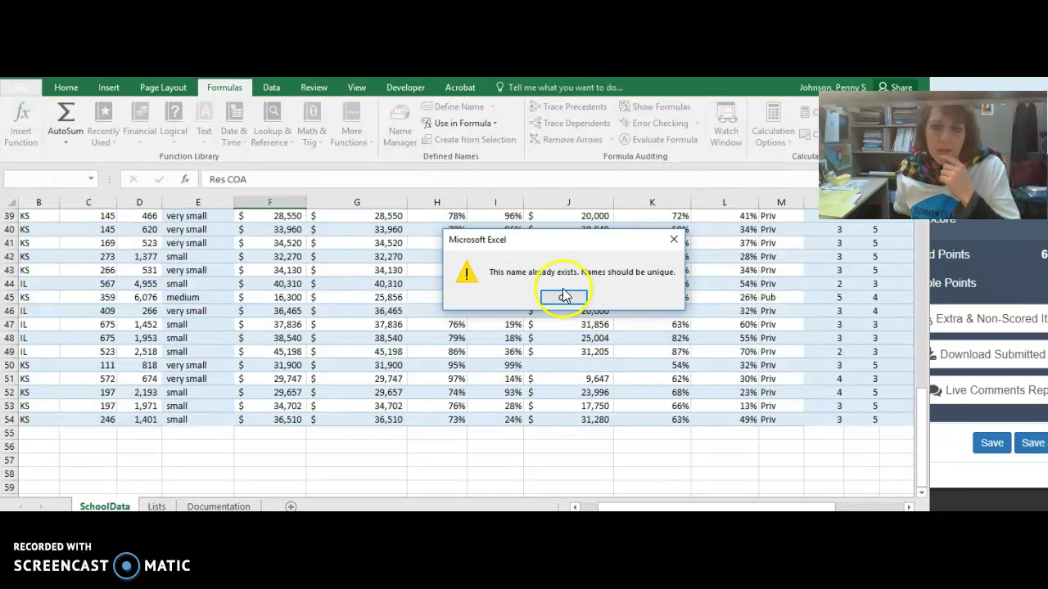
{"action": "left_click", "coordinate": [563, 298]}
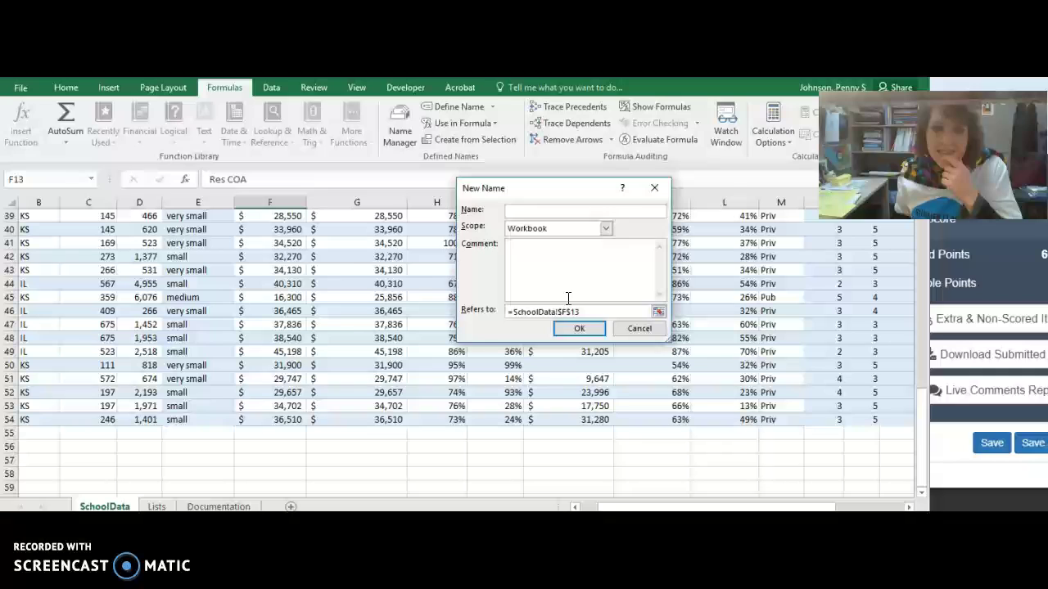
{"action": "left_click", "coordinate": [637, 327]}
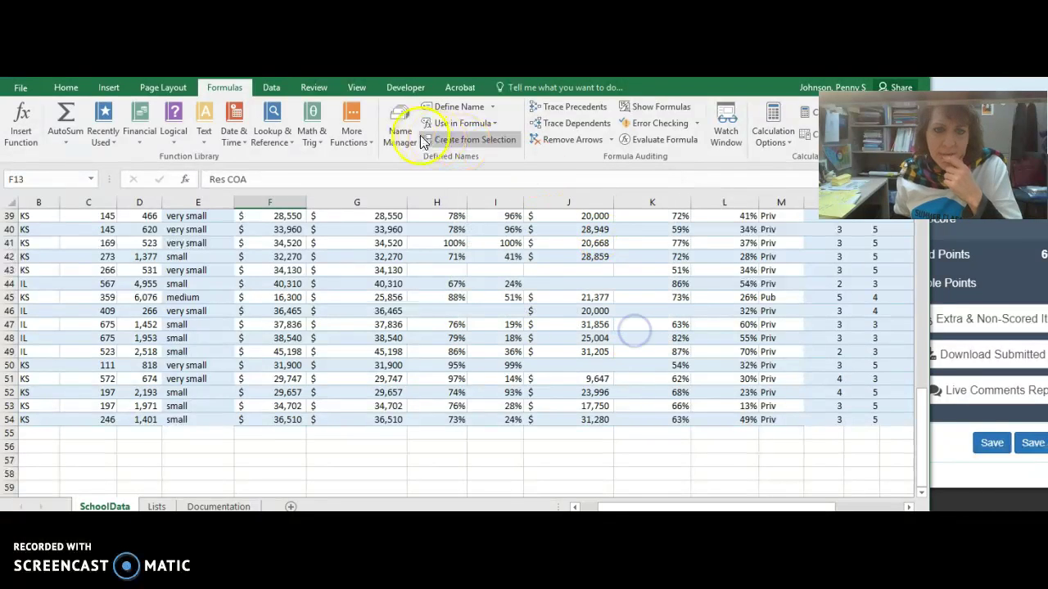
- Look through the Name Manager for the existing RES_COA range name, then close it
{"action": "left_click", "coordinate": [399, 125]}
{"action": "scroll", "coordinate": [428, 271], "scroll_direction": "down", "scroll_amount": 3}
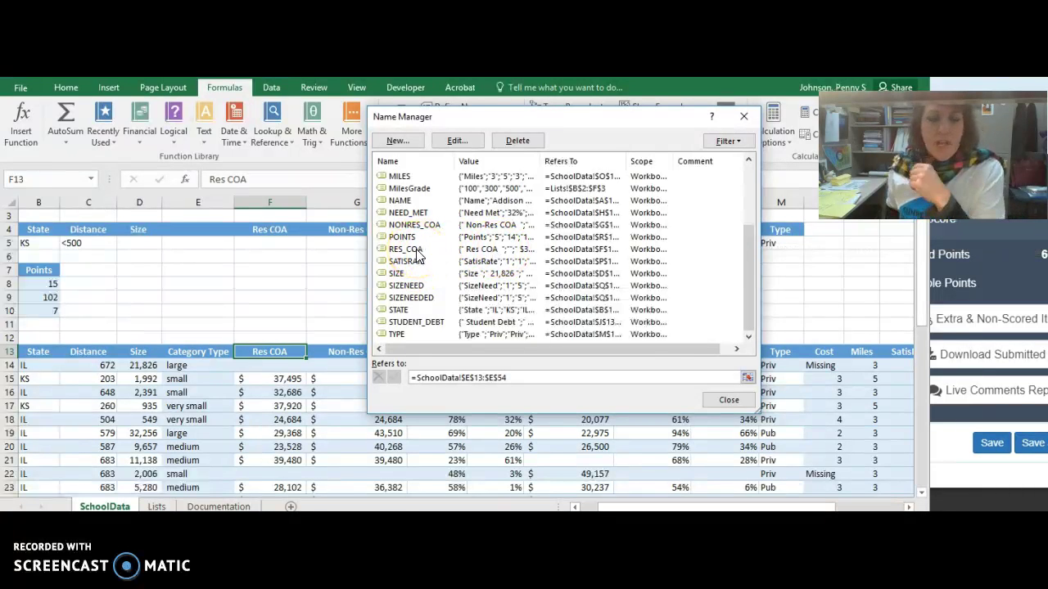
{"action": "left_click", "coordinate": [728, 400]}
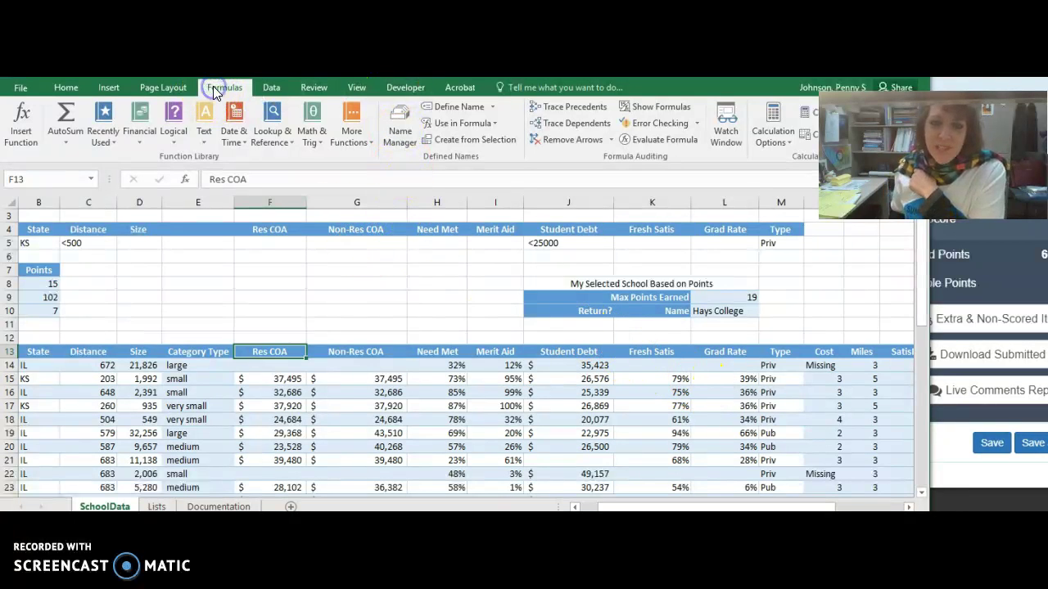
- Edit the existing RES_COA range name in the Name Manager so that it is spelled Res_COA
{"action": "left_click", "coordinate": [409, 128]}
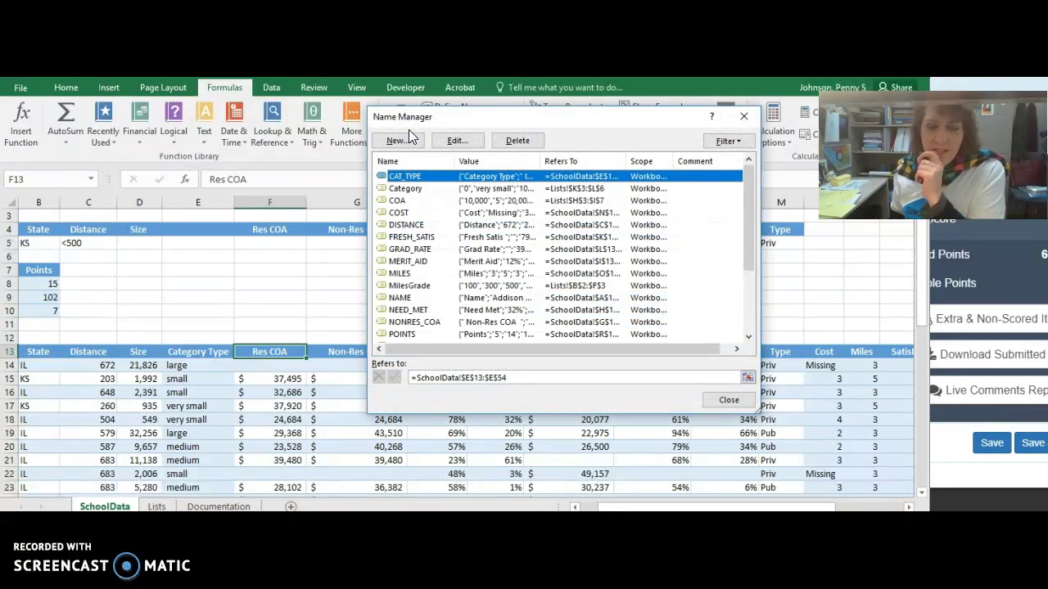
{"action": "scroll", "coordinate": [406, 334], "scroll_direction": "down", "scroll_amount": 1}
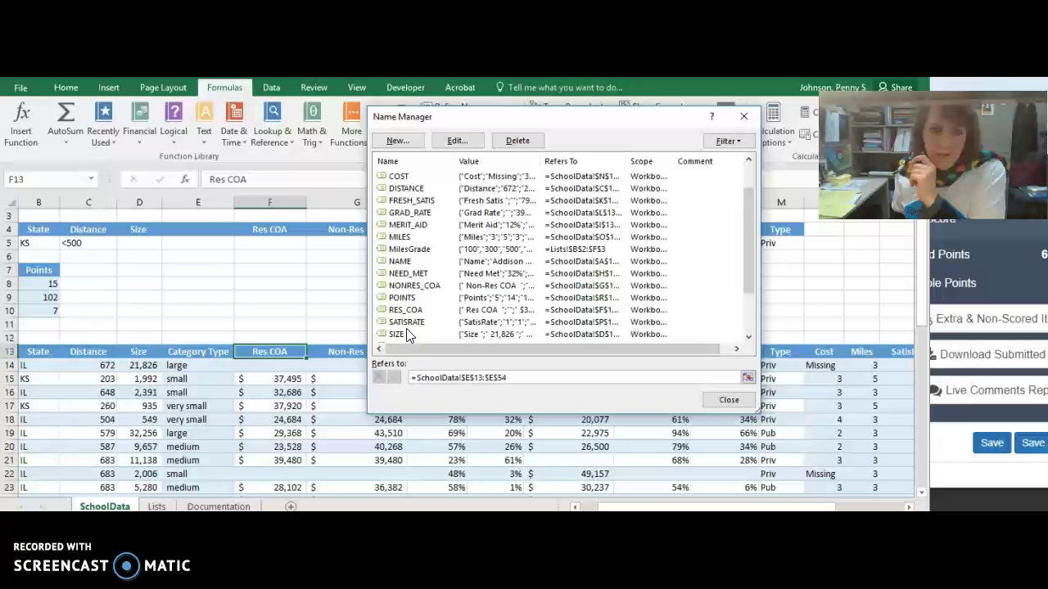
{"action": "left_click", "coordinate": [403, 310]}
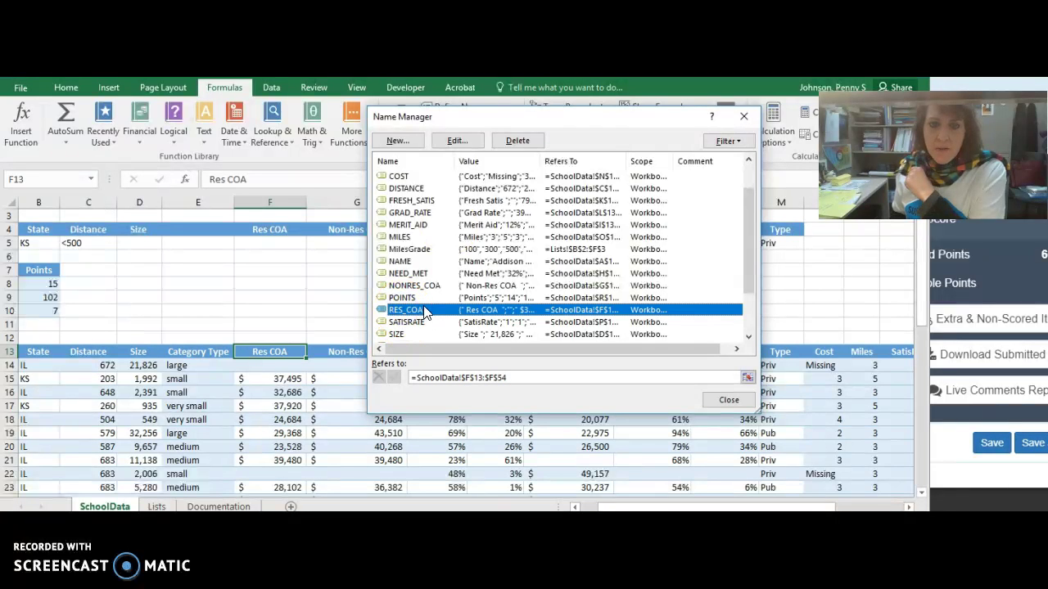
{"action": "left_click", "coordinate": [457, 140]}
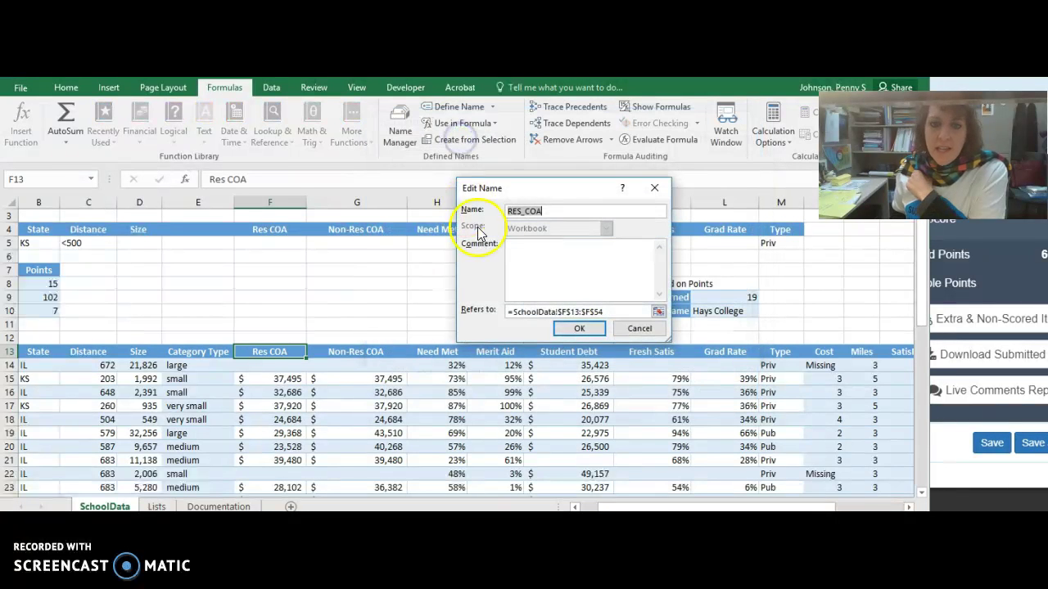
{"action": "left_click", "coordinate": [513, 211]}
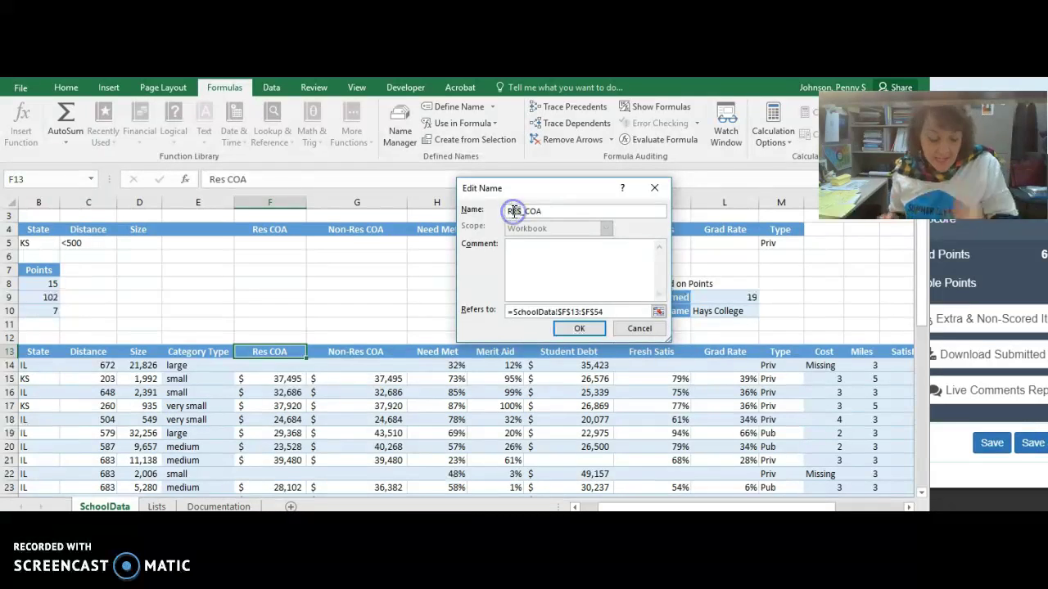
{"action": "key", "text": "Delete"}
{"action": "key", "text": "Delete"}
{"action": "type", "text": "es"}
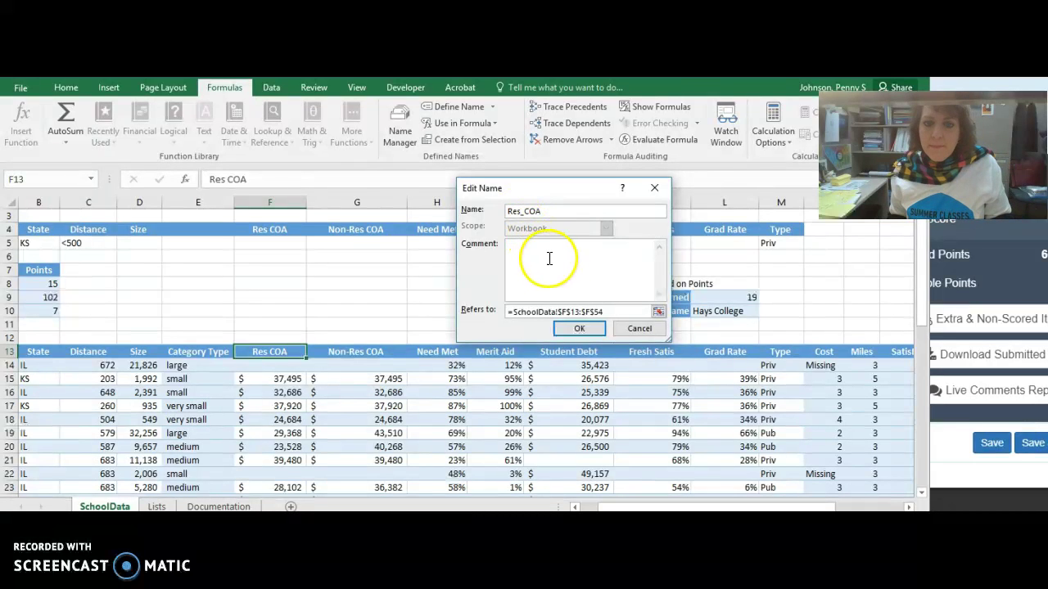
{"action": "left_click", "coordinate": [579, 328]}
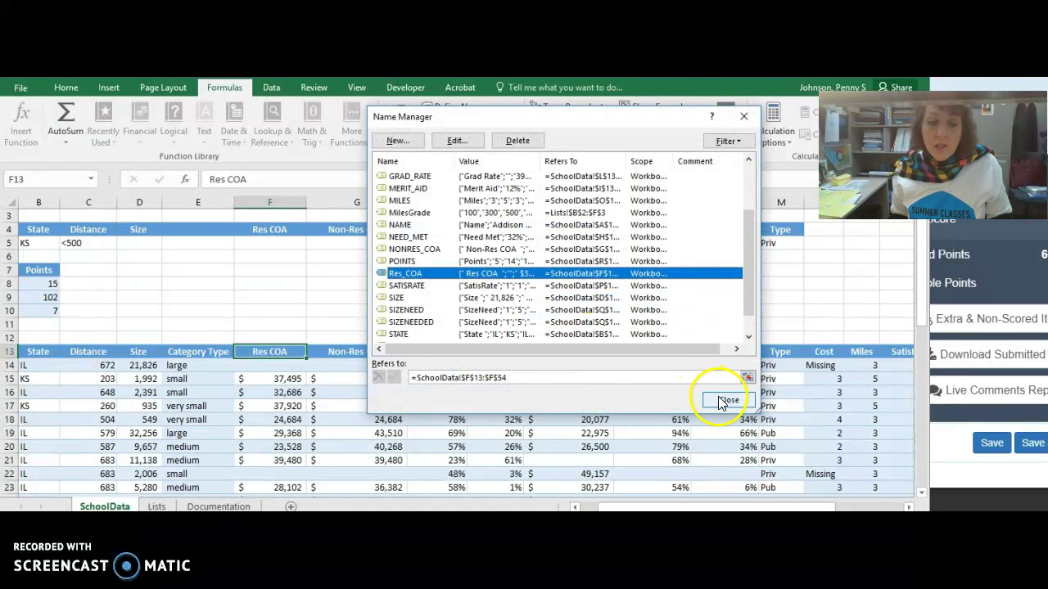
{"action": "left_click", "coordinate": [724, 401]}
- Check the Res_COA argument in cell H2's AVERAGEIFS formula and re-enter the formula
{"action": "scroll", "coordinate": [357, 291], "scroll_direction": "up", "scroll_amount": 1}
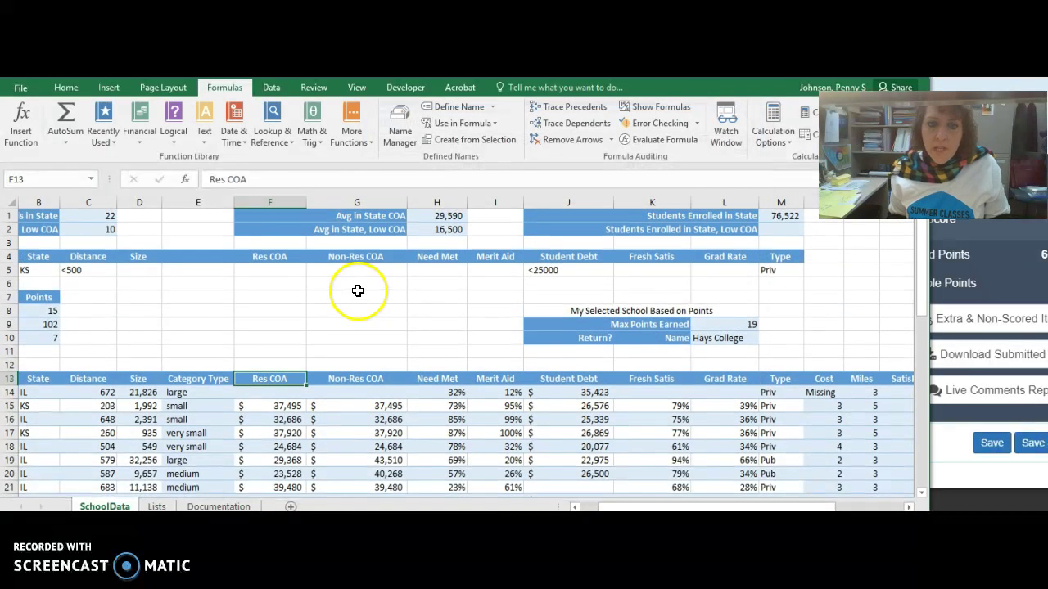
{"action": "left_click", "coordinate": [430, 229]}
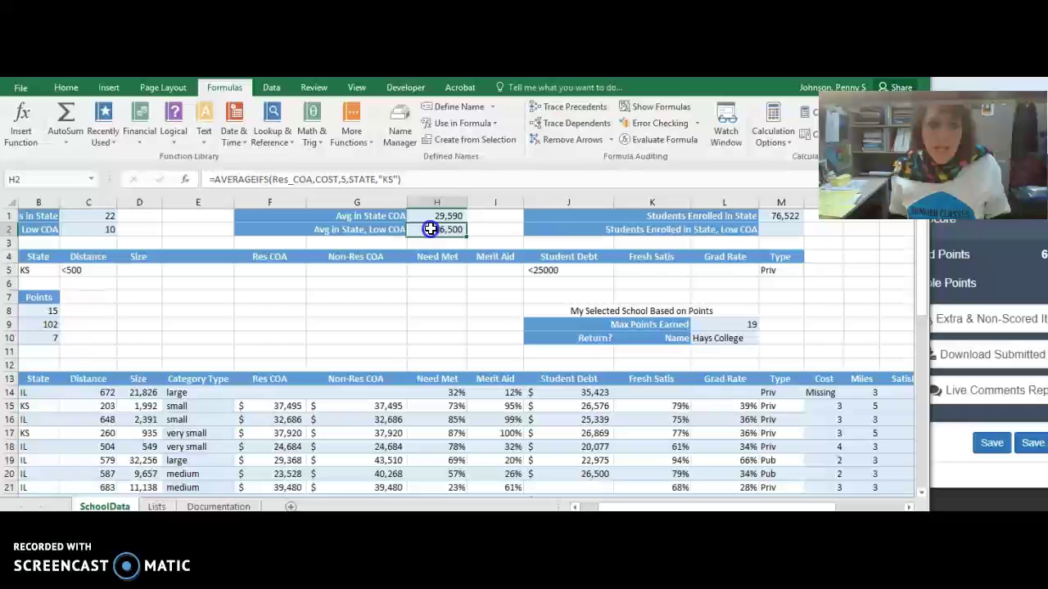
{"action": "left_click", "coordinate": [286, 178]}
{"action": "left_click_drag", "start_coordinate": [299, 178], "coordinate": [312, 179]}
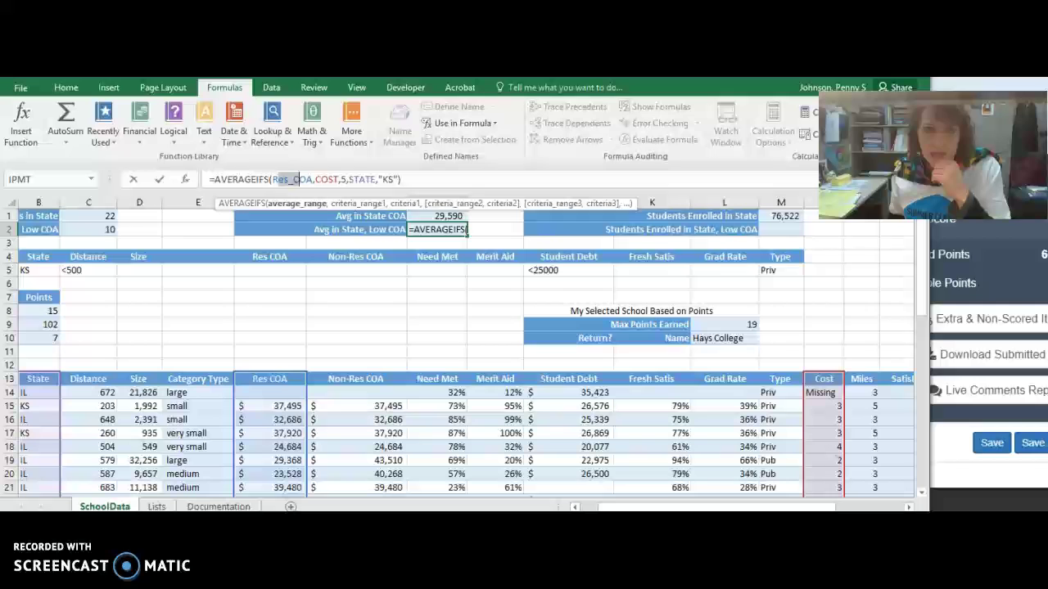
{"action": "key", "text": "Return"}
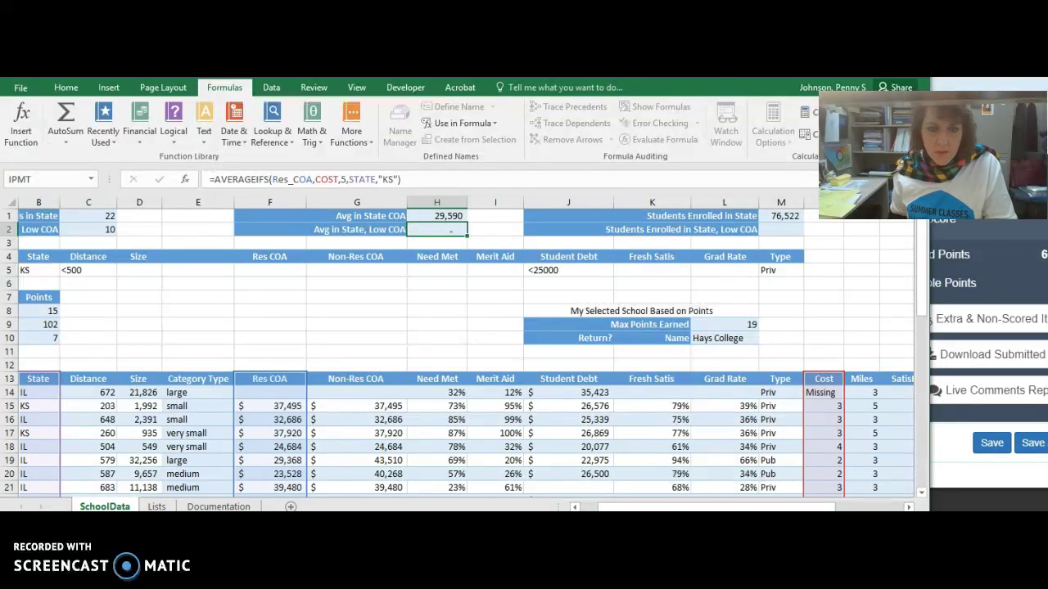
- Copy the expected AVERAGEIFS formula for H2 from the score card and paste it after H2's existing formula in Excel for comparison
{"action": "key", "text": "alt+Tab"}
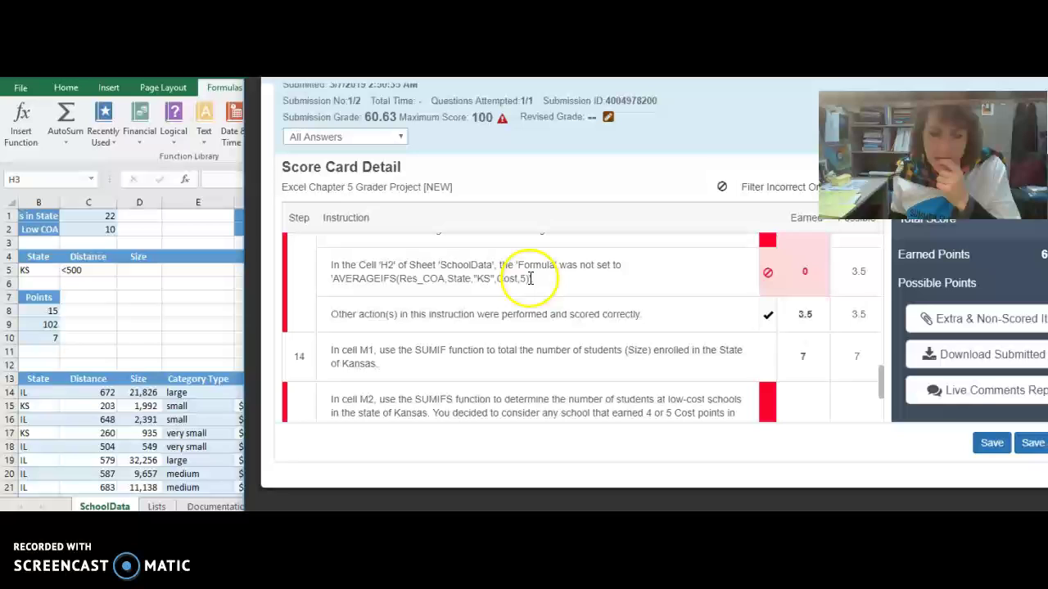
{"action": "left_click_drag", "start_coordinate": [531, 279], "coordinate": [335, 282]}
{"action": "key", "text": "ctrl+c"}
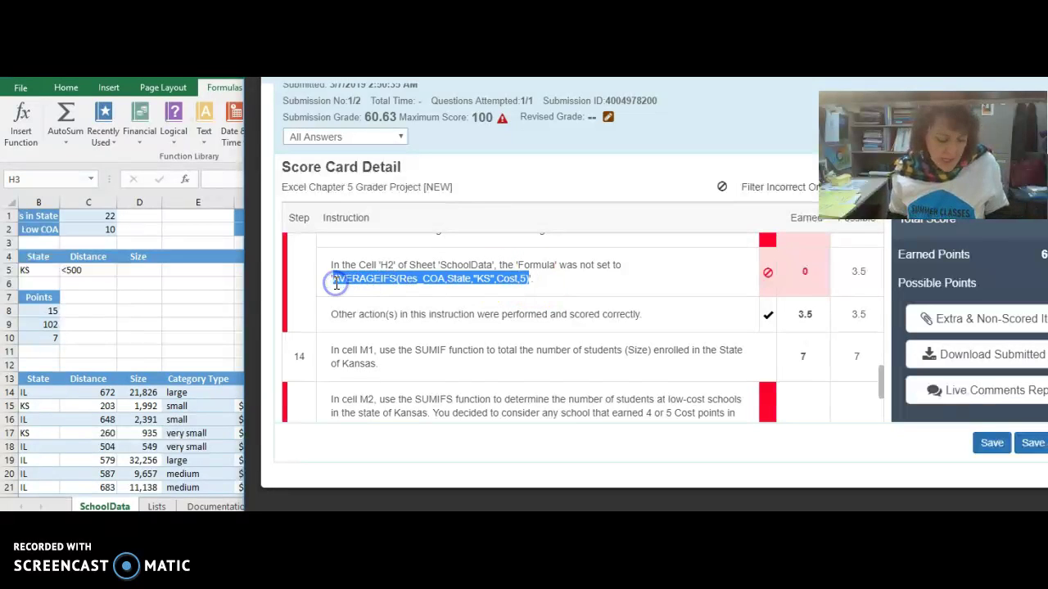
{"action": "key", "text": "alt+Tab"}
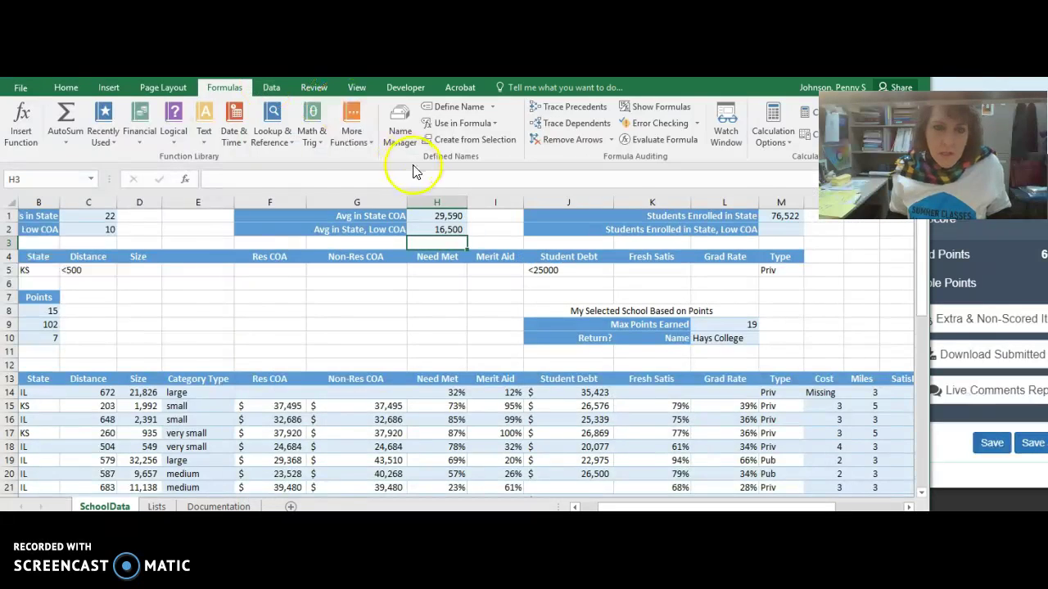
{"action": "left_click", "coordinate": [438, 229]}
{"action": "left_click", "coordinate": [438, 177]}
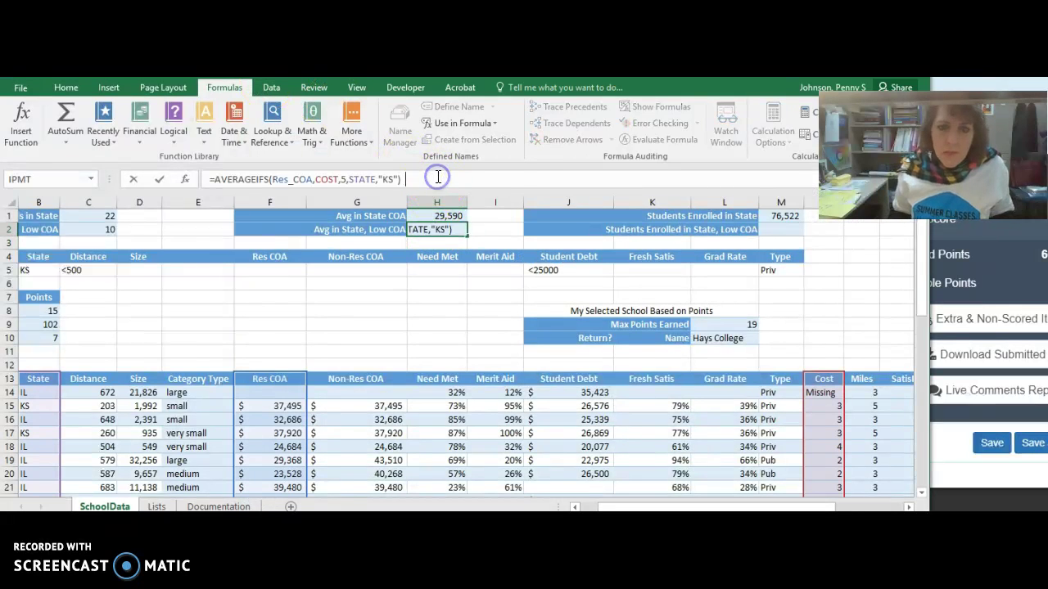
{"action": "key", "text": "ctrl+v"}
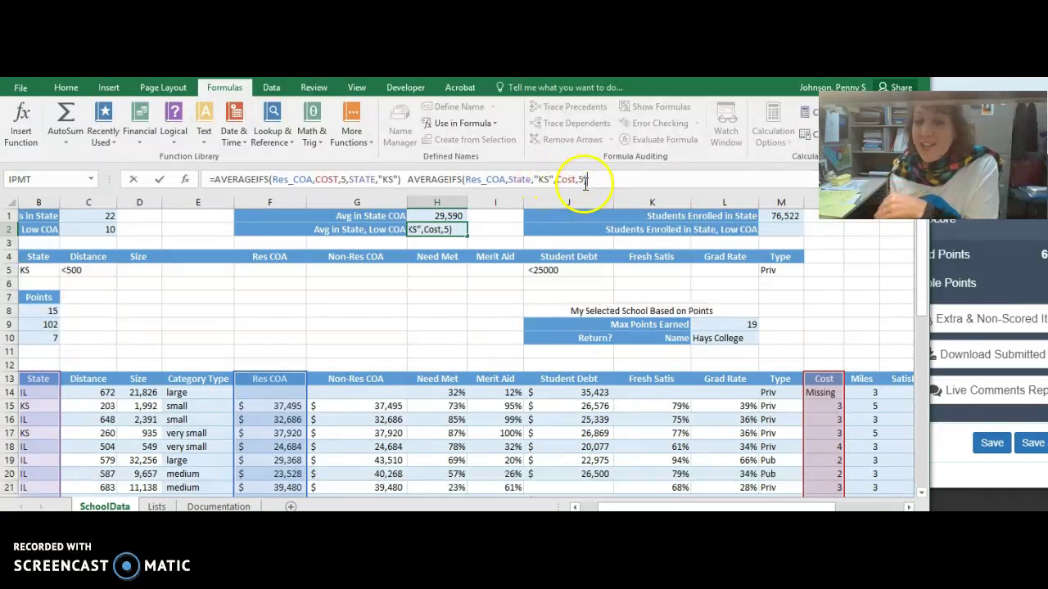
- Remove the pasted comparison formula from cell H2 and re-enter the original AVERAGEIFS formula
{"action": "left_click", "coordinate": [619, 180]}
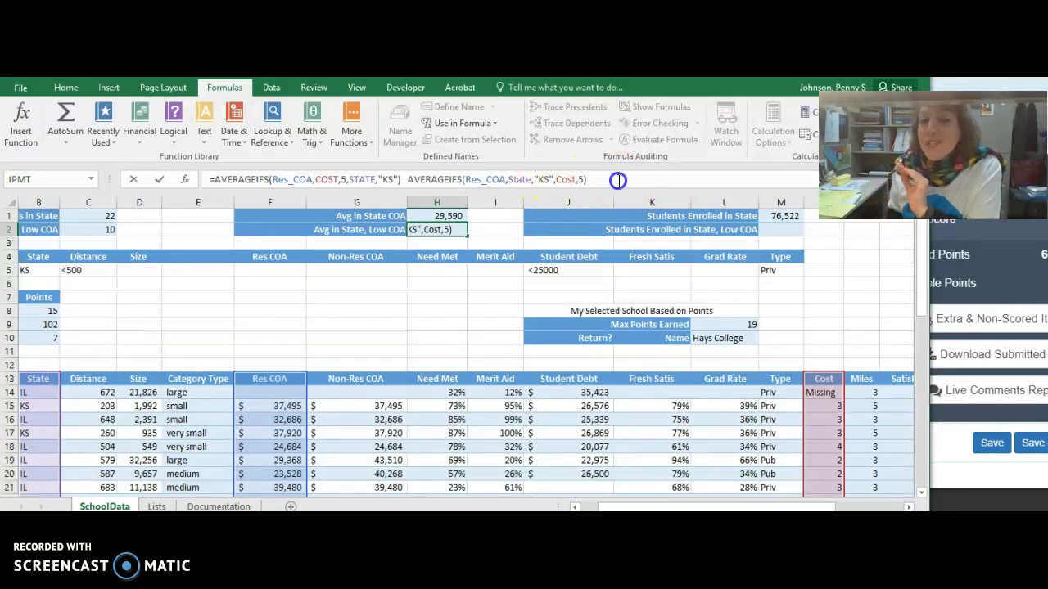
{"action": "left_click_drag", "start_coordinate": [612, 180], "coordinate": [410, 179]}
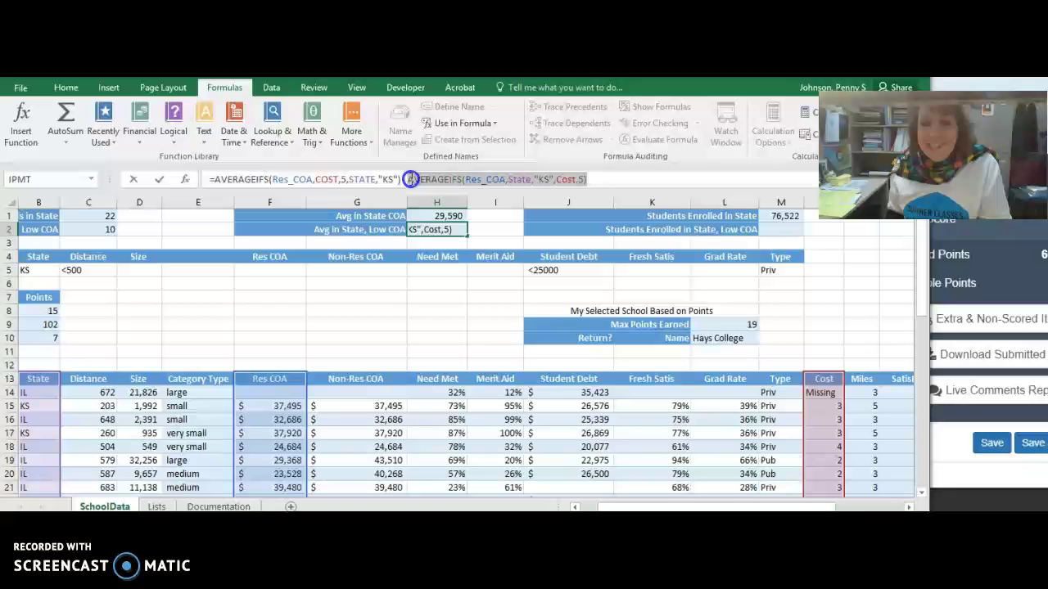
{"action": "key", "text": "Delete"}
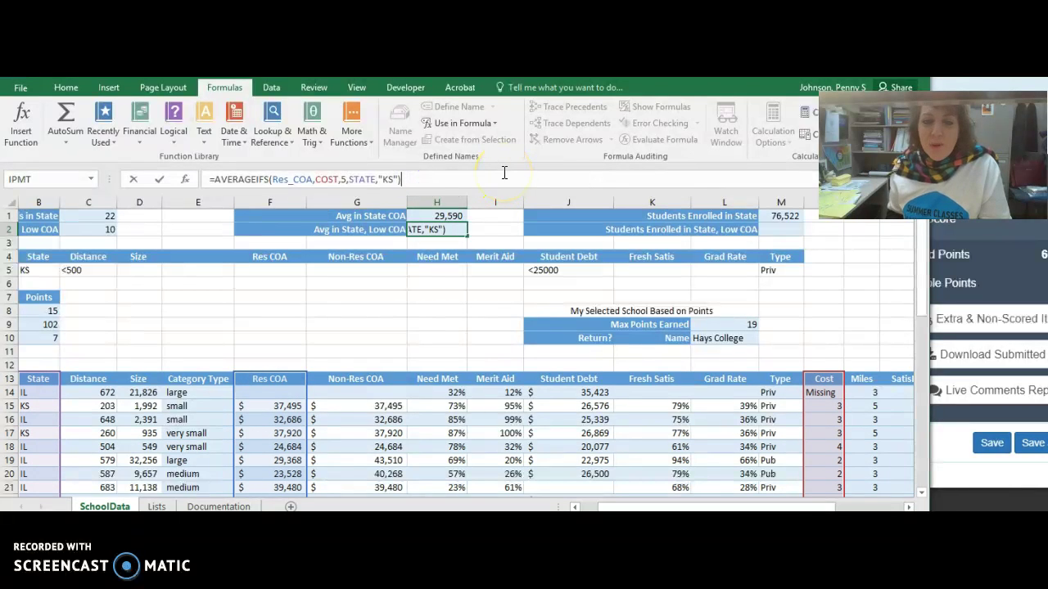
{"action": "key", "text": "Return"}
- Switch to the score card, collapse the H2 feedback and examine step 15's feedback on the SUMIFS formula for cell M2
{"action": "key", "text": "alt+Tab"}
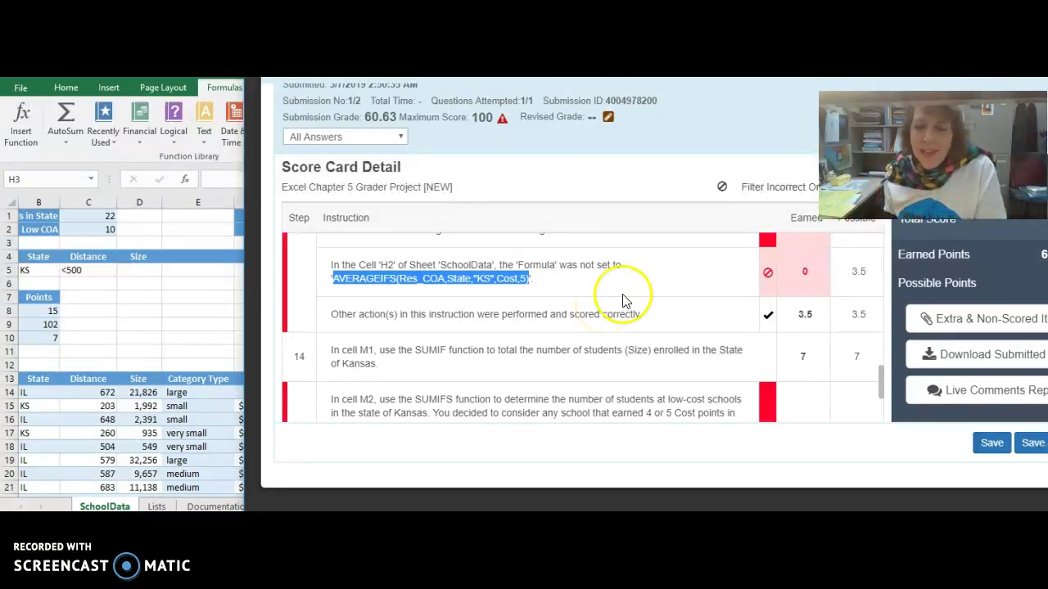
{"action": "left_click", "coordinate": [767, 238]}
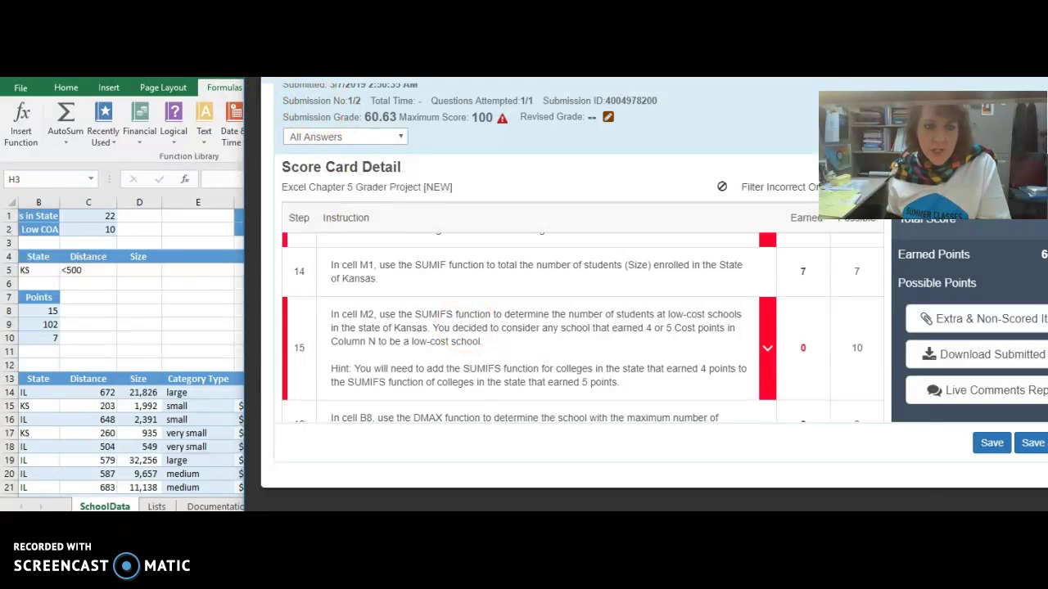
{"action": "left_click", "coordinate": [224, 86]}
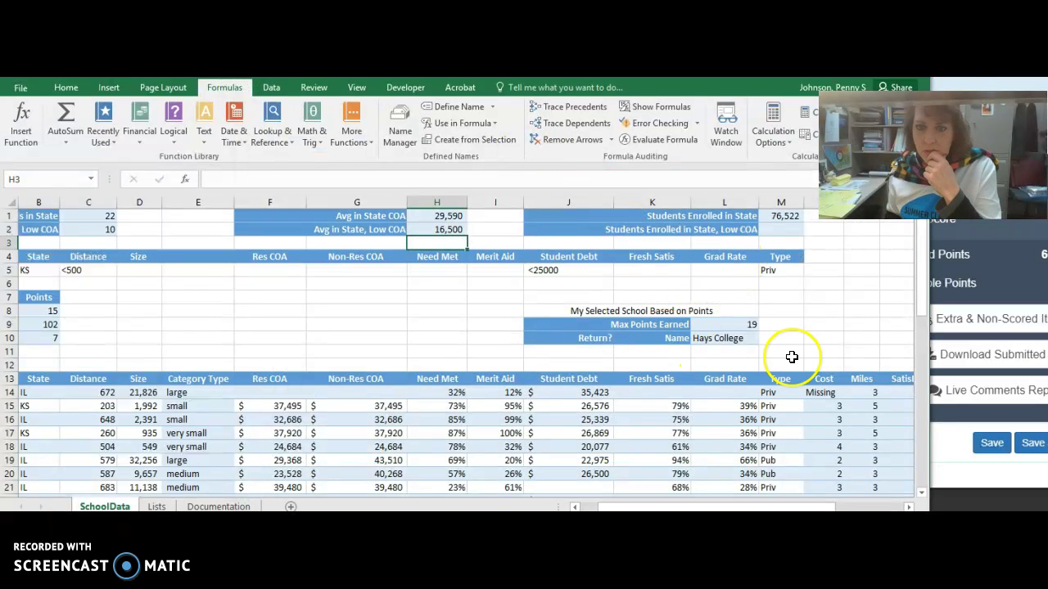
{"action": "left_click", "coordinate": [774, 230]}
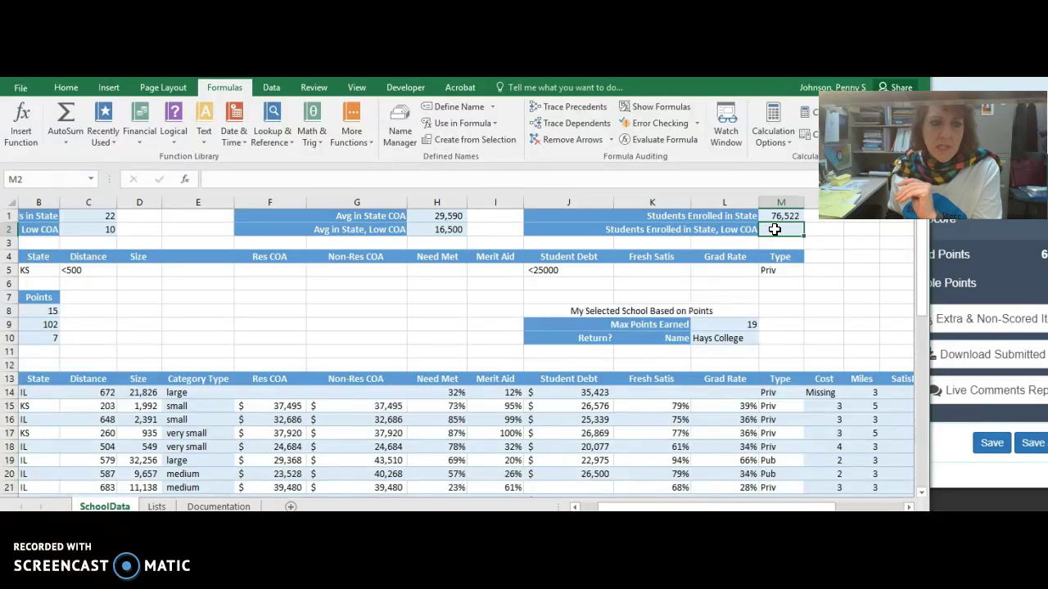
{"action": "key", "text": "alt+Tab"}
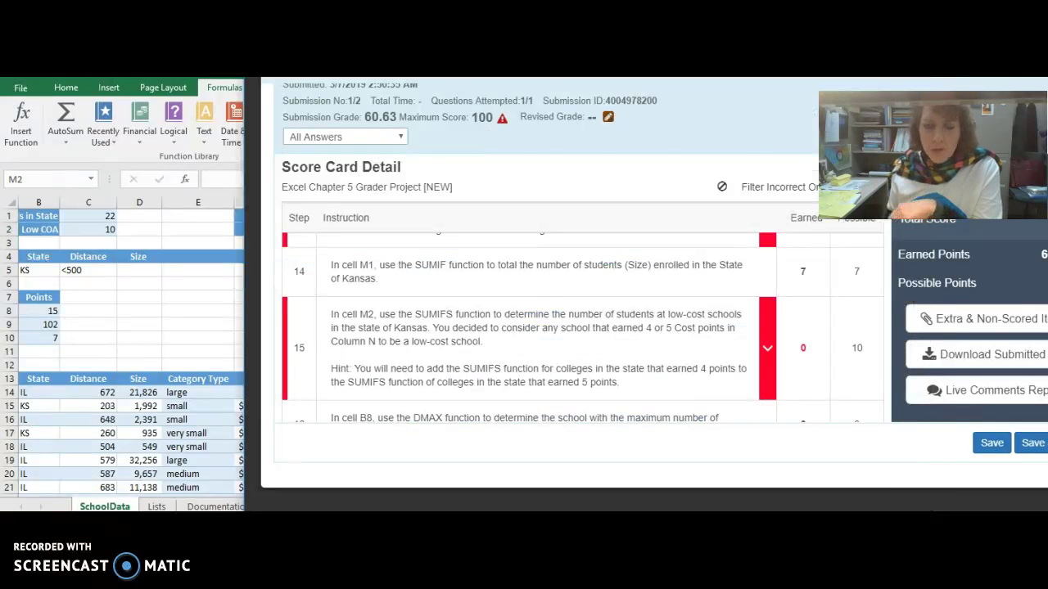
{"action": "left_click", "coordinate": [771, 351]}
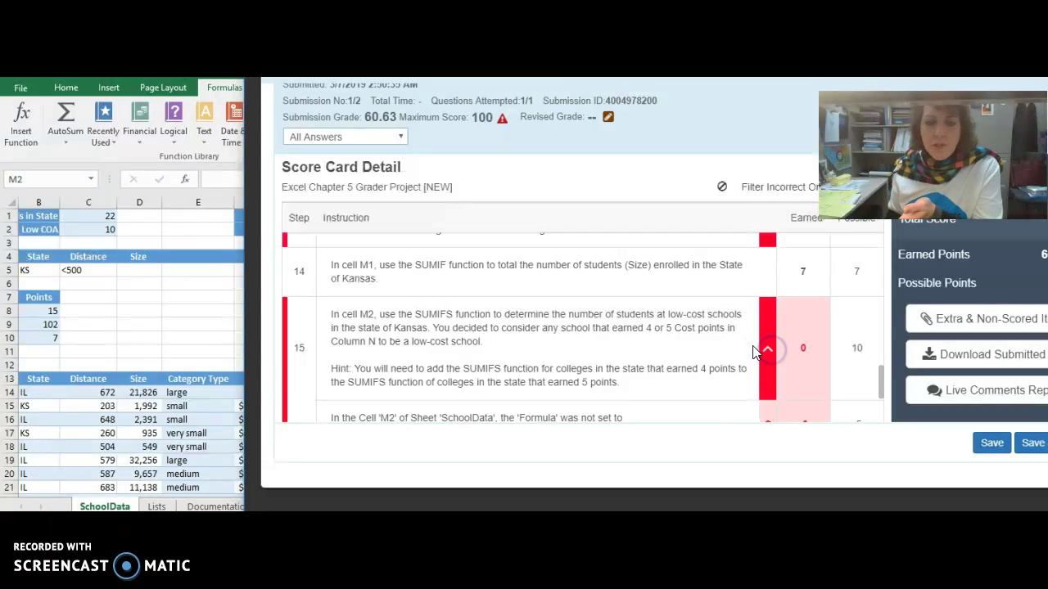
{"action": "scroll", "coordinate": [679, 351], "scroll_direction": "down", "scroll_amount": 1}
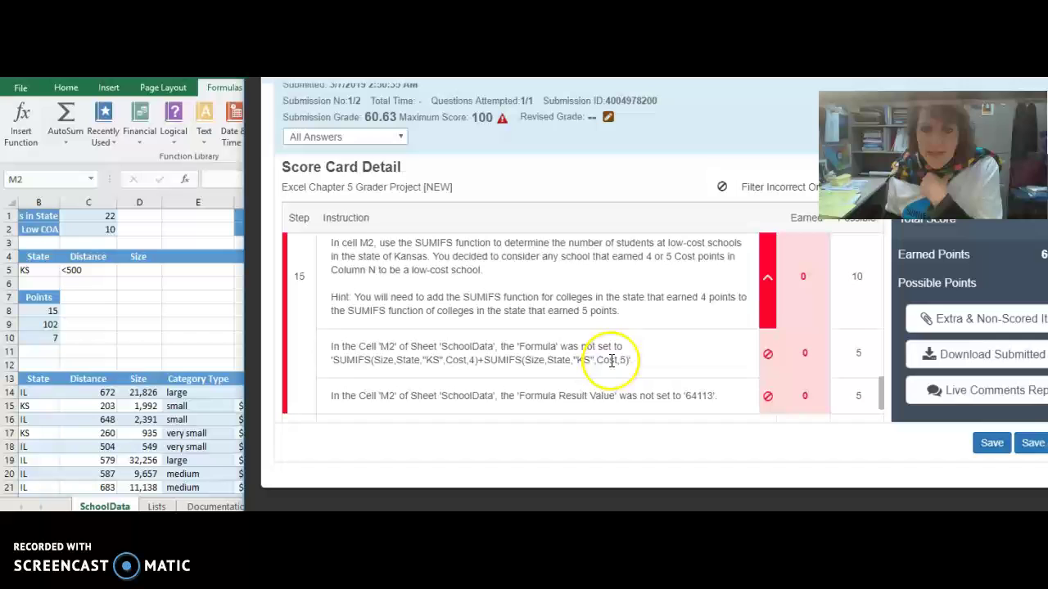
- Collapse step 15's feedback and examine step 19's feedback on the maximum formula in cell L9
{"action": "left_click", "coordinate": [761, 315]}
{"action": "scroll", "coordinate": [635, 319], "scroll_direction": "down", "scroll_amount": 1}
{"action": "scroll", "coordinate": [622, 328], "scroll_direction": "down", "scroll_amount": 2}
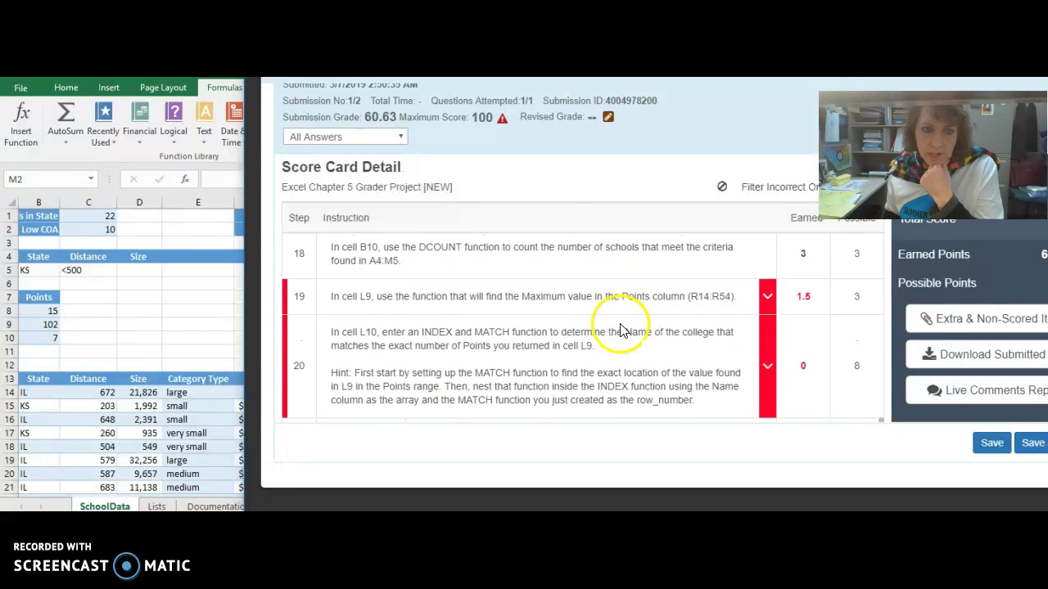
{"action": "left_click", "coordinate": [767, 304]}
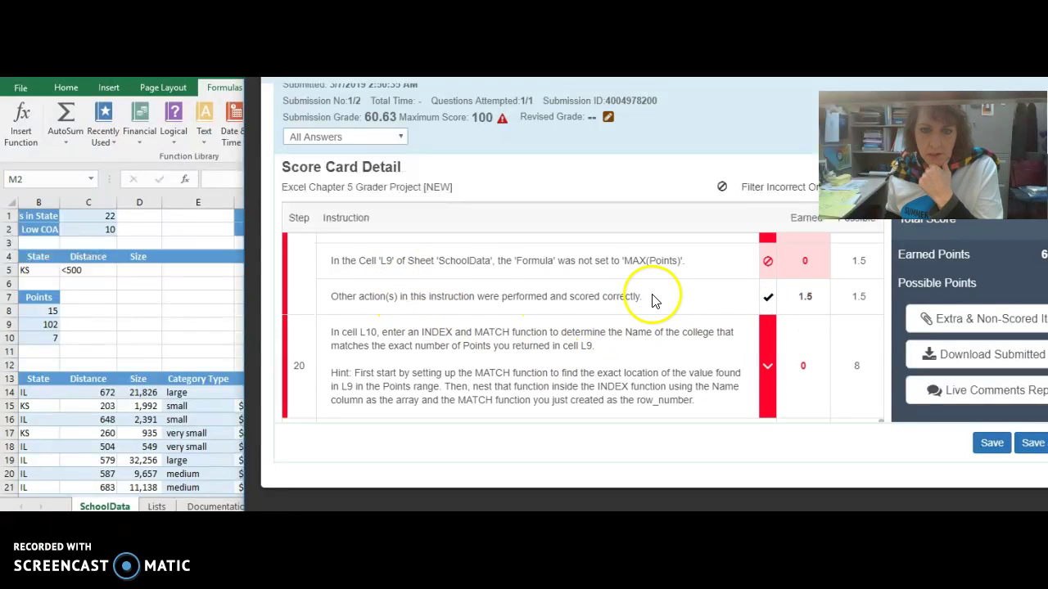
{"action": "scroll", "coordinate": [647, 295], "scroll_direction": "up", "scroll_amount": 1}
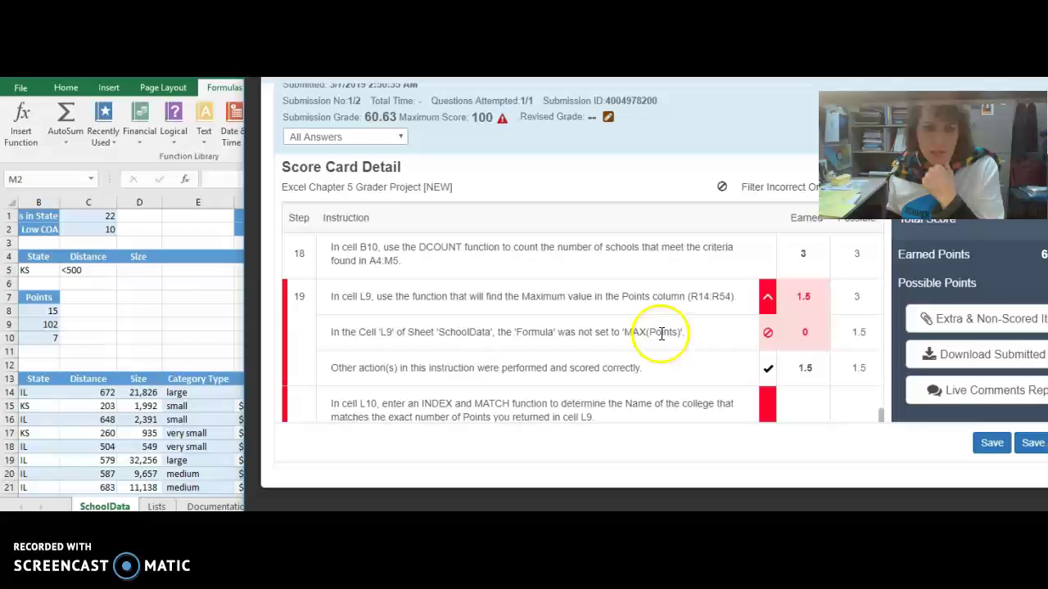
- In Excel, replace the cell range in L9's MAX formula with the range name POINTS
{"action": "left_click", "coordinate": [82, 317]}
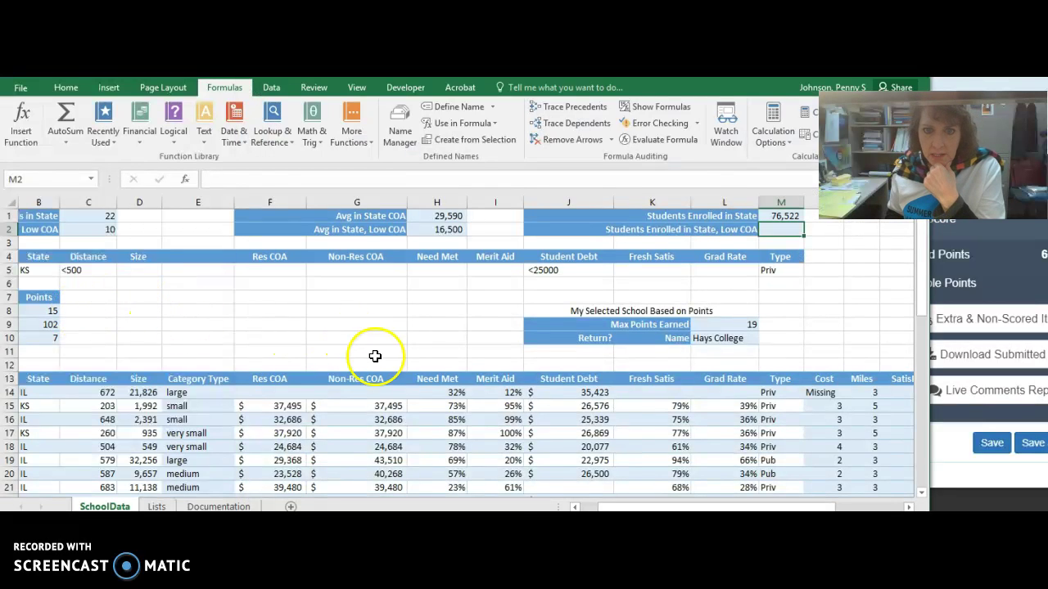
{"action": "left_click", "coordinate": [739, 394]}
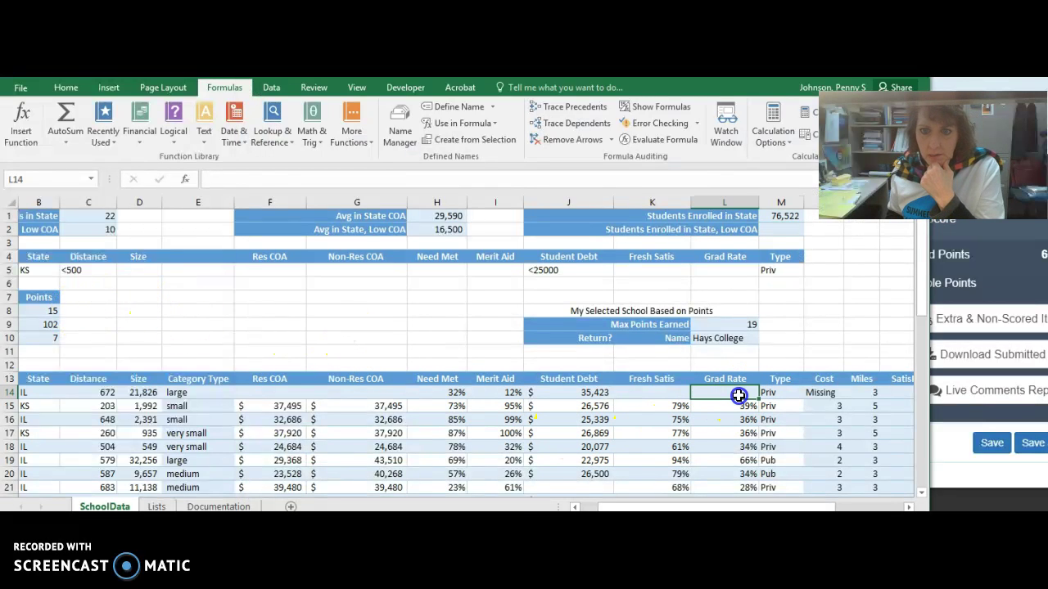
{"action": "left_click", "coordinate": [738, 326]}
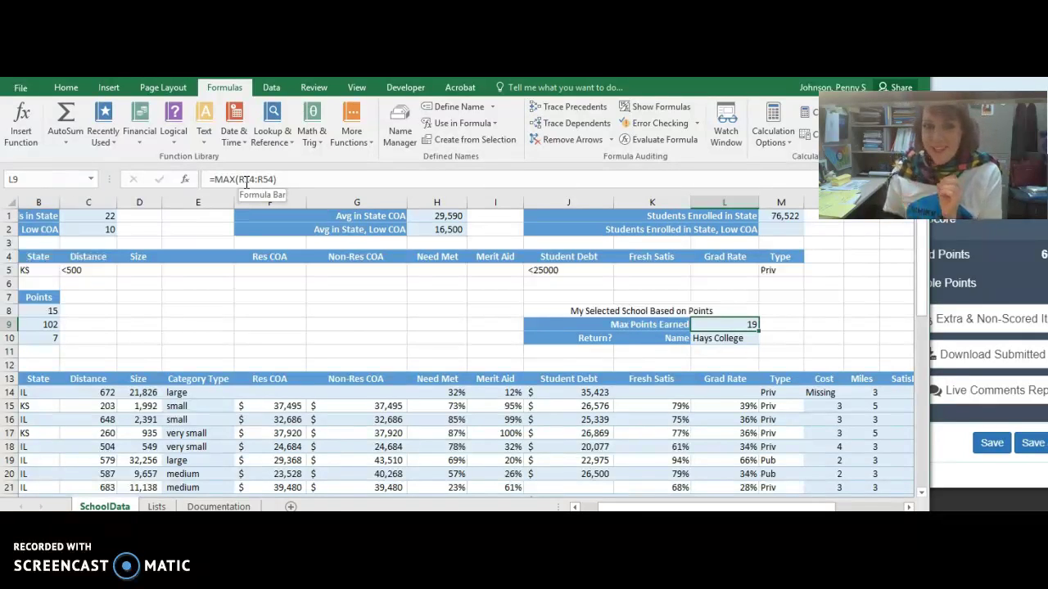
{"action": "left_click_drag", "start_coordinate": [239, 179], "coordinate": [254, 179]}
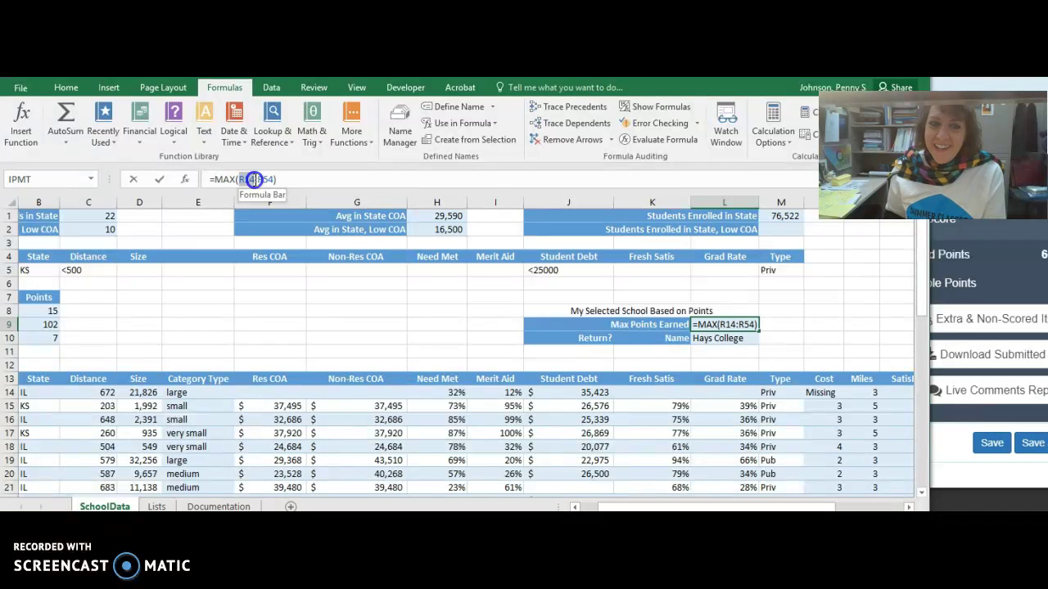
{"action": "type", "text": "Points"}
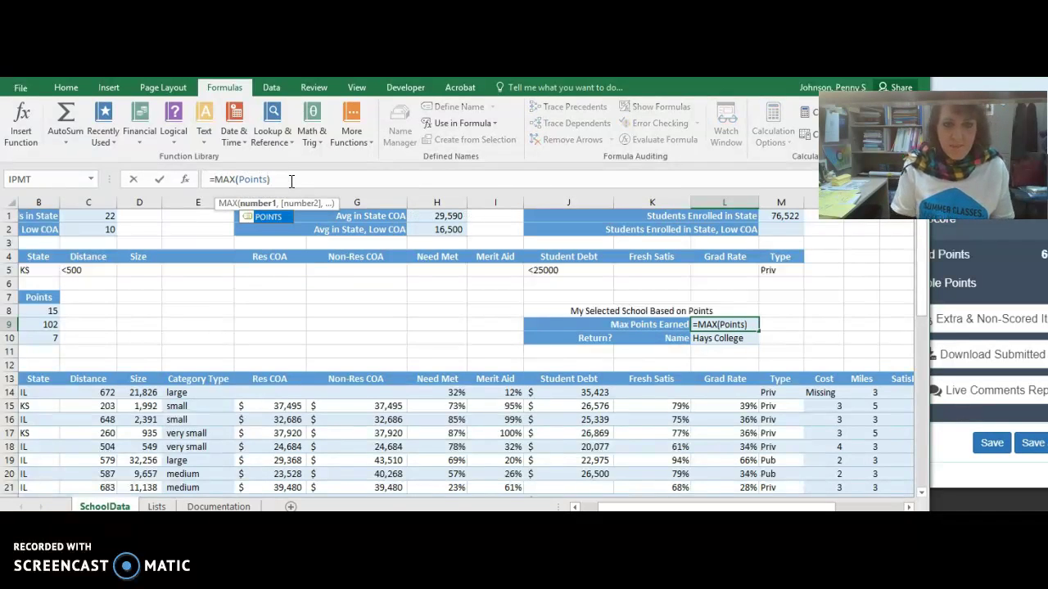
{"action": "double_click", "coordinate": [271, 216]}
{"action": "key", "text": "Return"}
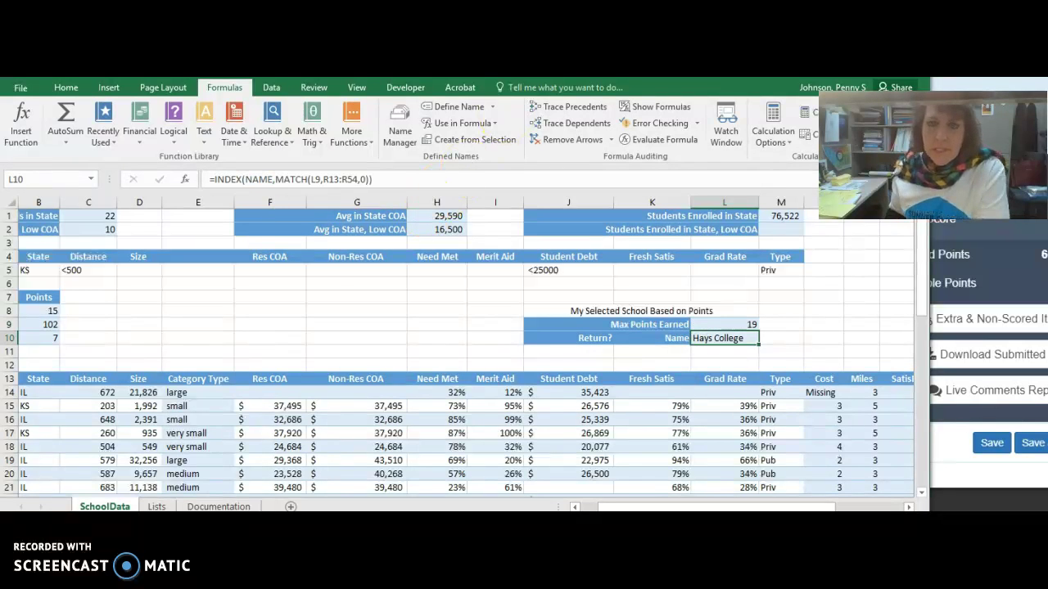
- Switch to the score card, collapse step 19's feedback and examine step 20's feedback on the INDEX and MATCH formula for L10
{"action": "key", "text": "alt+Tab"}
{"action": "left_click", "coordinate": [767, 297]}
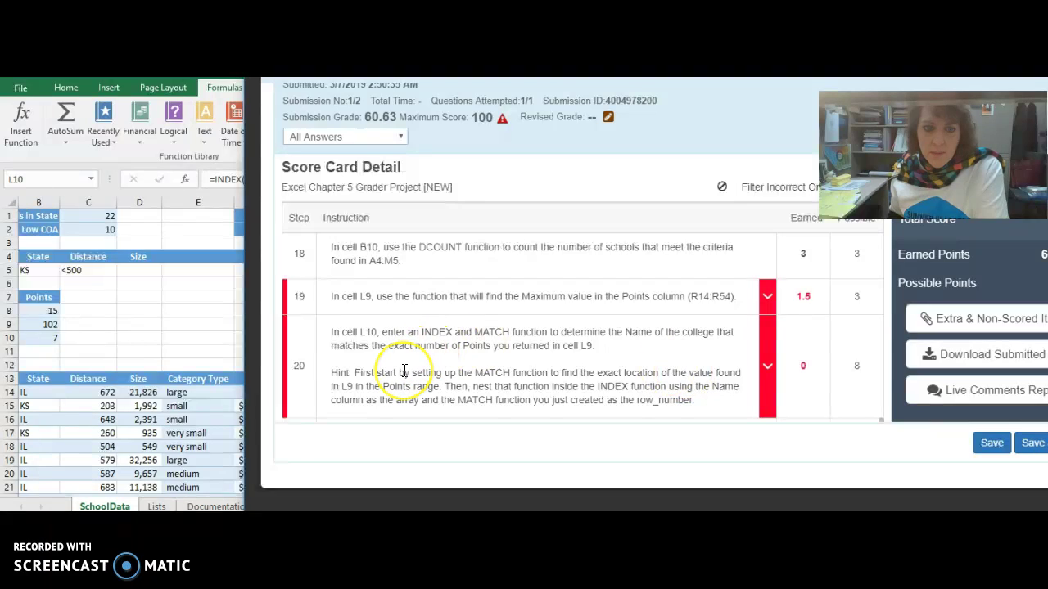
{"action": "scroll", "coordinate": [616, 345], "scroll_direction": "down", "scroll_amount": 2}
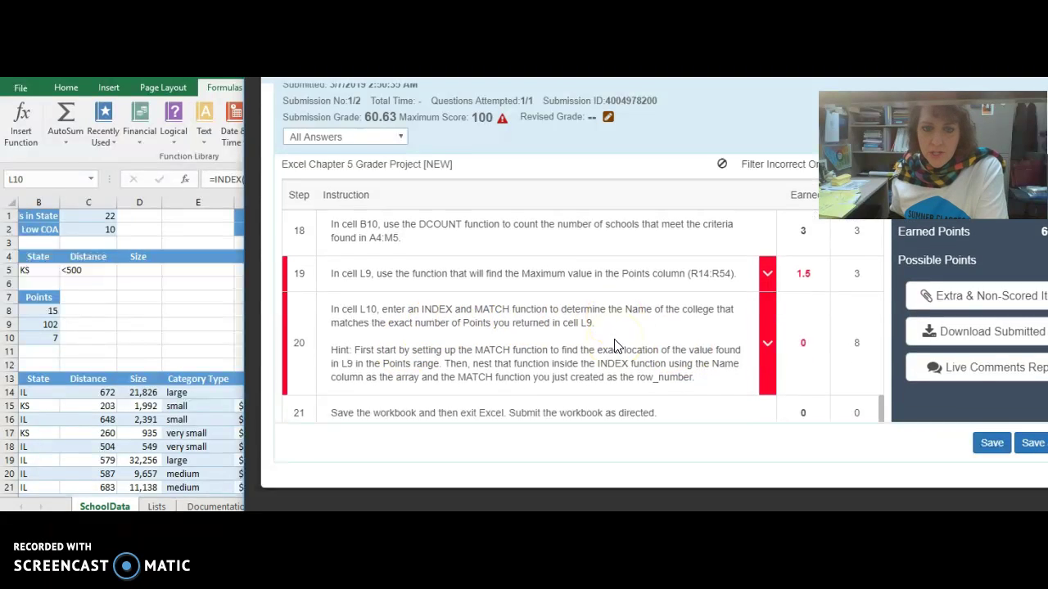
{"action": "left_click", "coordinate": [767, 328]}
{"action": "scroll", "coordinate": [755, 330], "scroll_direction": "down", "scroll_amount": 1}
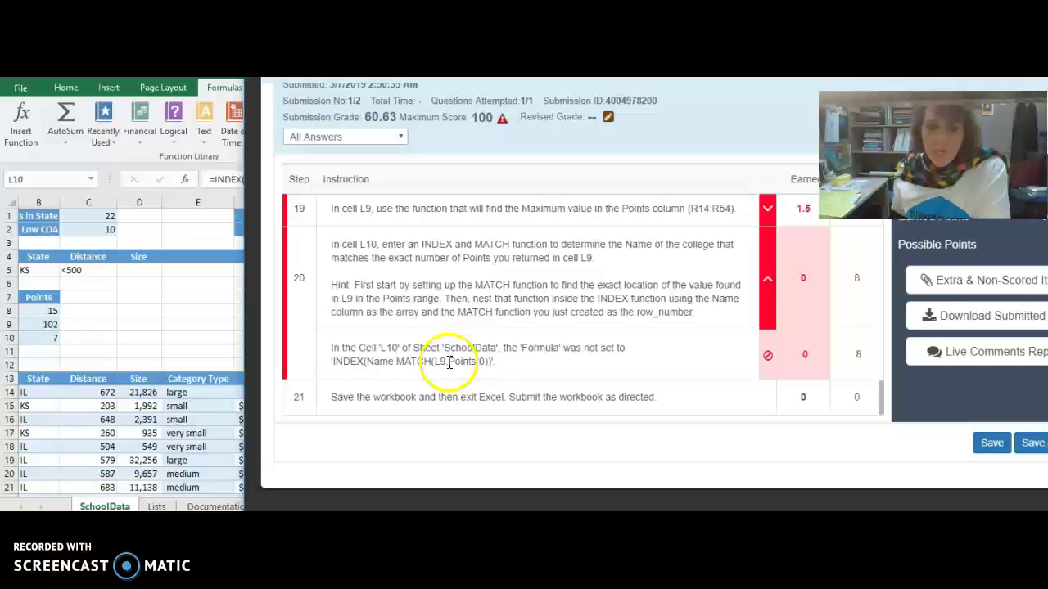
- In Excel, replace the lookup array in L10's nested MATCH function with the range name Points
{"action": "left_click", "coordinate": [232, 300]}
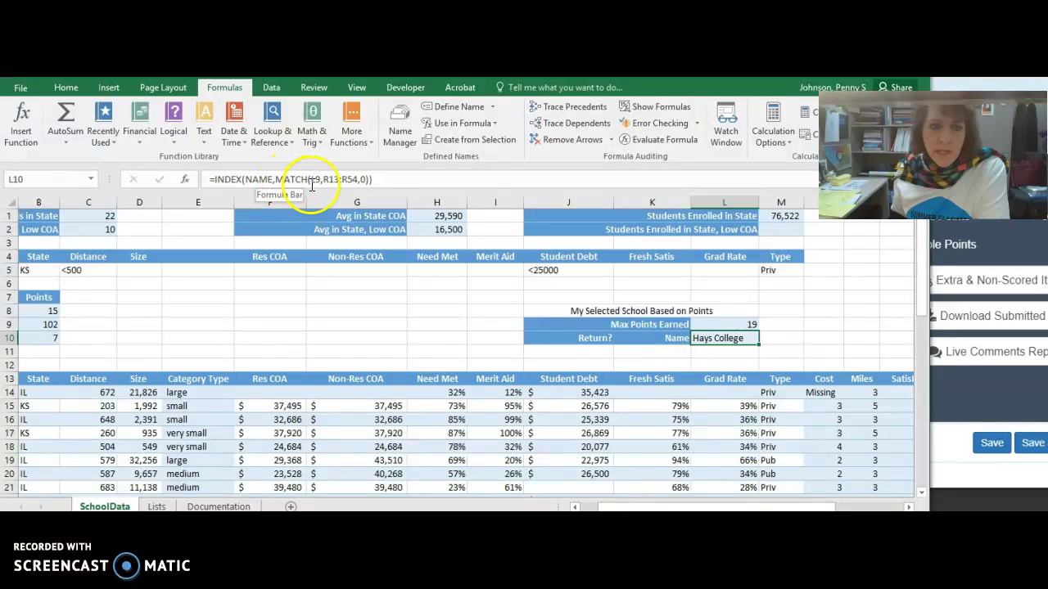
{"action": "left_click_drag", "start_coordinate": [322, 178], "coordinate": [354, 178]}
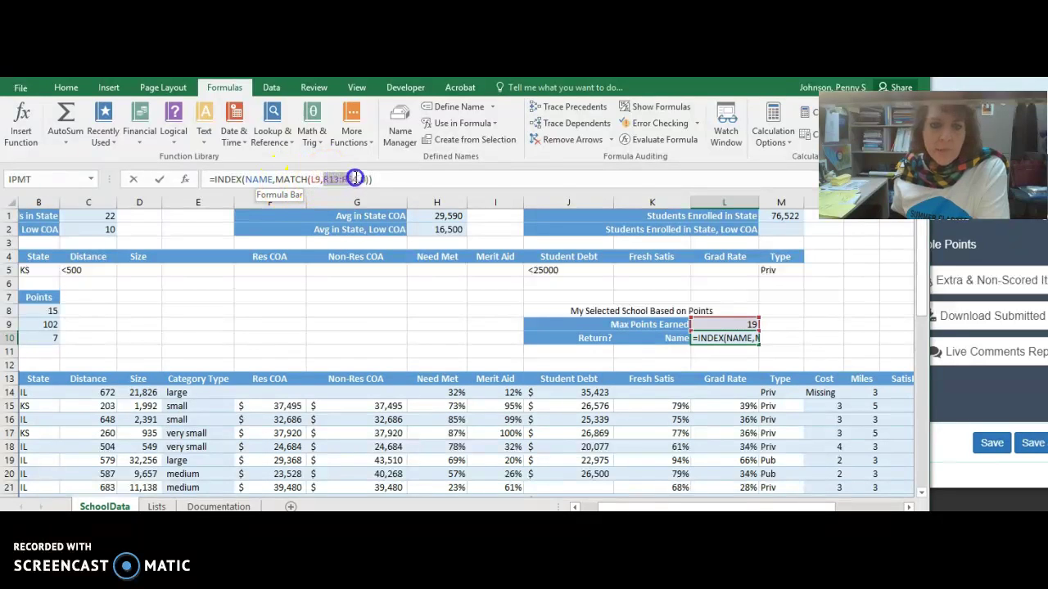
{"action": "type", "text": "Point"}
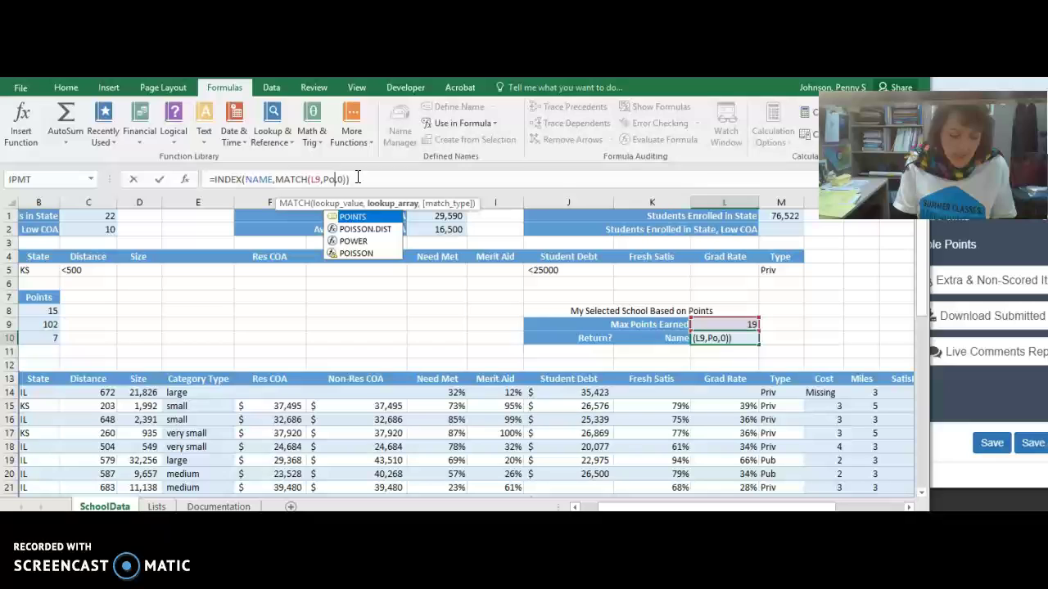
{"action": "type", "text": "s"}
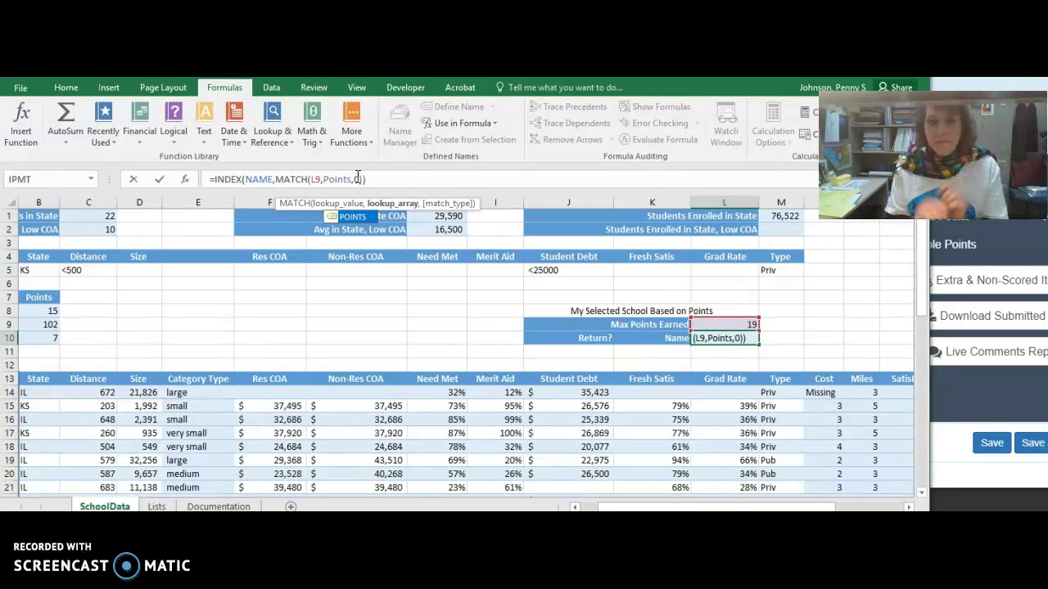
{"action": "key", "text": "ctrl+Return"}
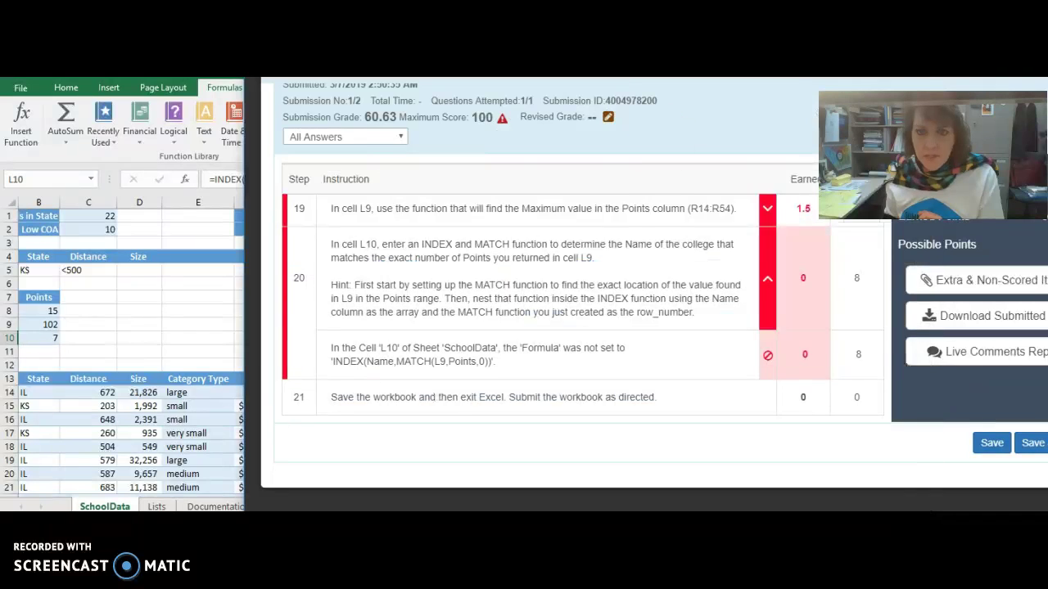
- Return to the score card and collapse step 20's feedback
{"action": "left_click", "coordinate": [949, 393]}
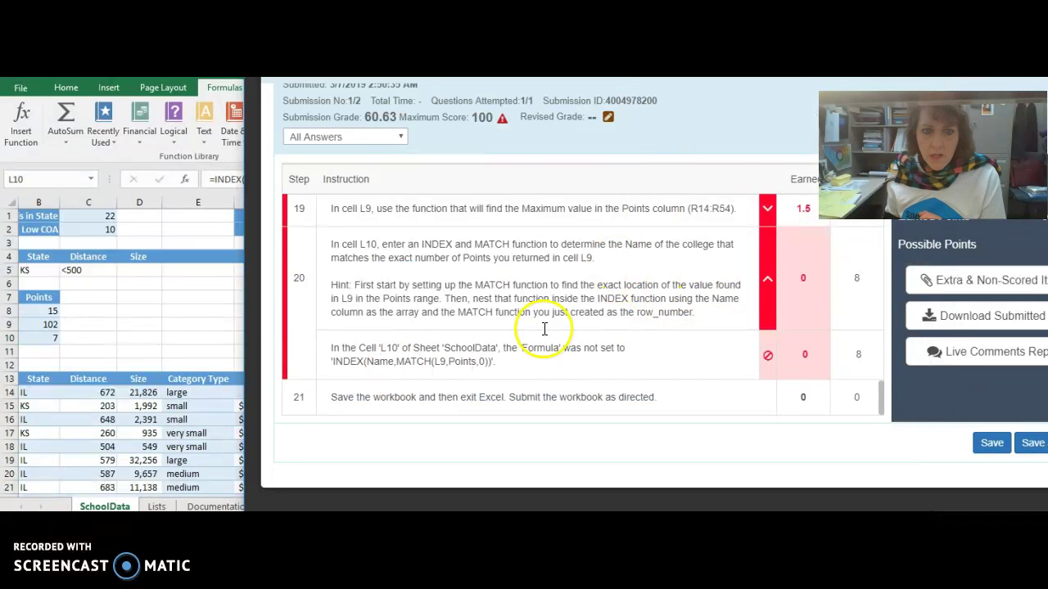
{"action": "left_click", "coordinate": [765, 279]}
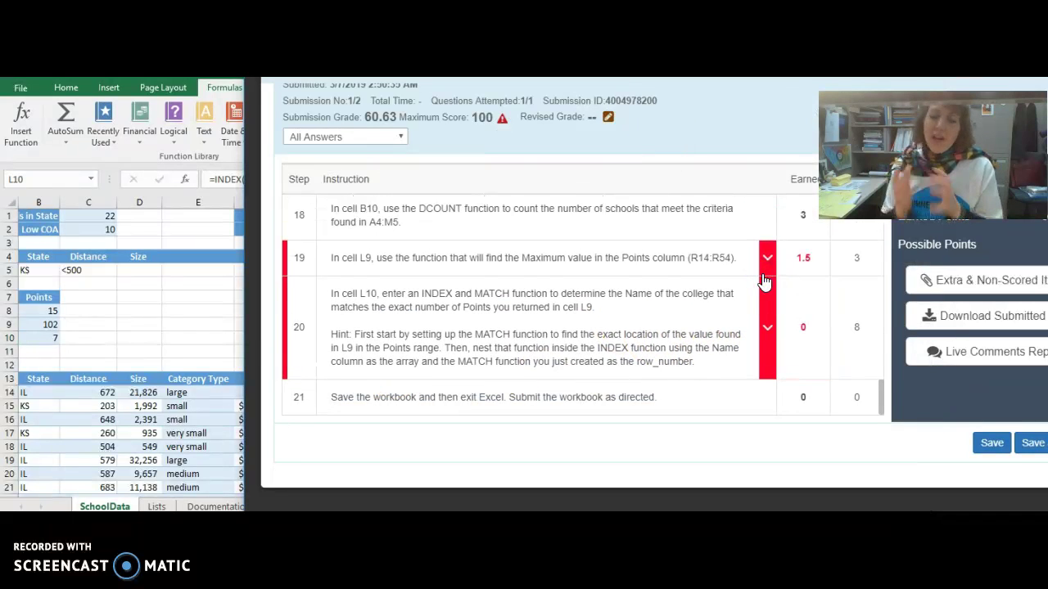
{"action": "left_click", "coordinate": [263, 388]}
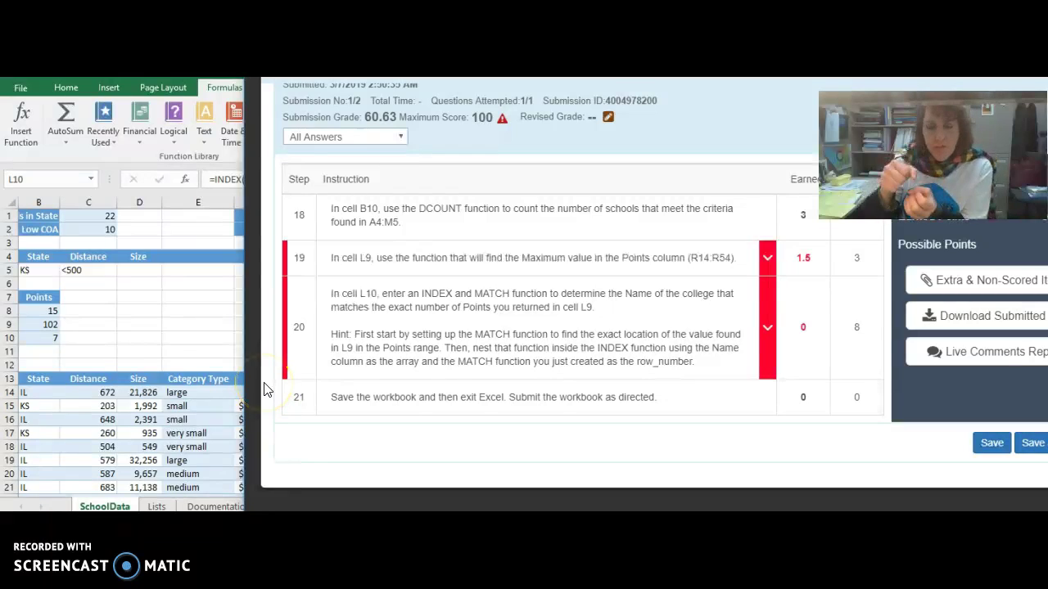